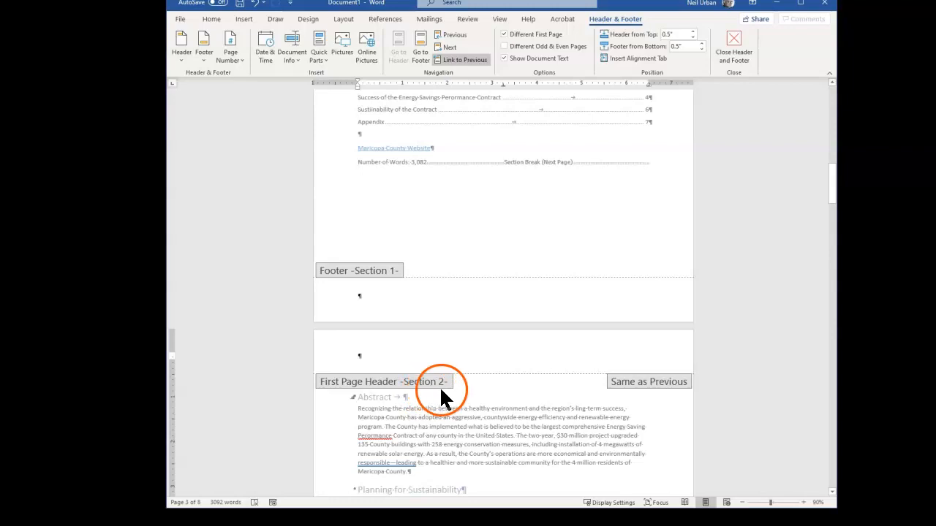
- Turn off the Different First Page option for the Section 2 header above the Abstract heading
scroll(416, 291, "up", 7)
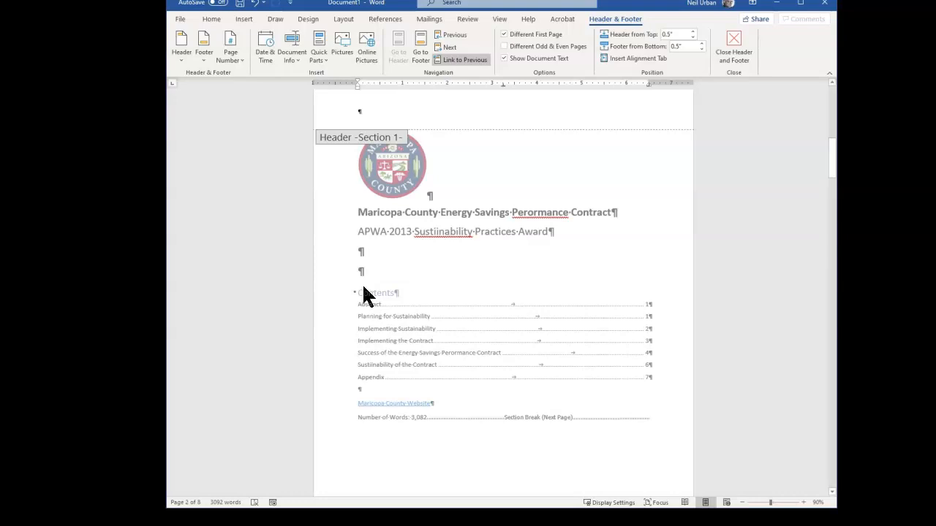
scroll(364, 296, "down", 5)
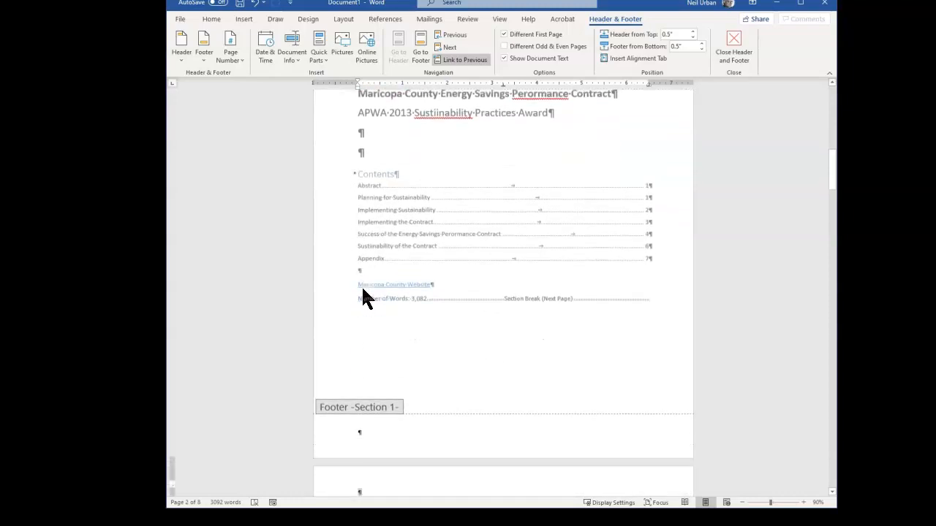
scroll(361, 288, "down", 5)
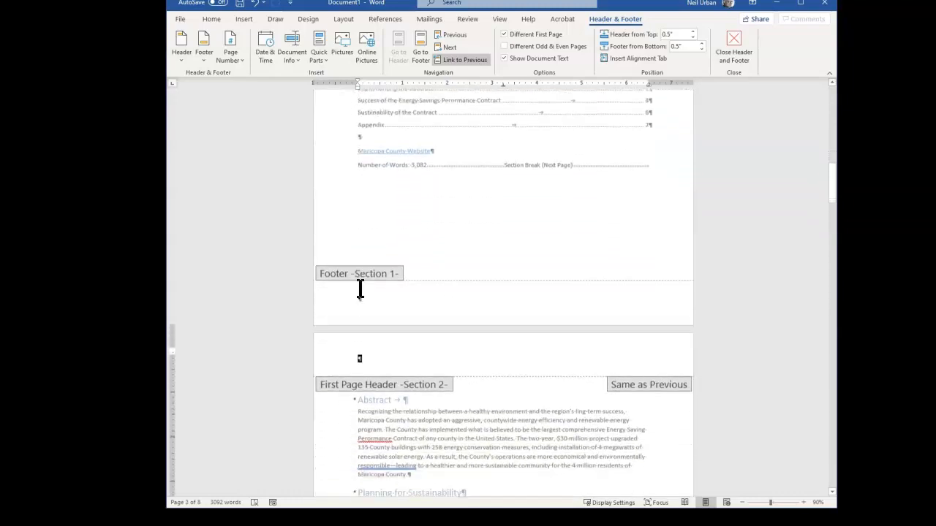
scroll(361, 288, "down", 5)
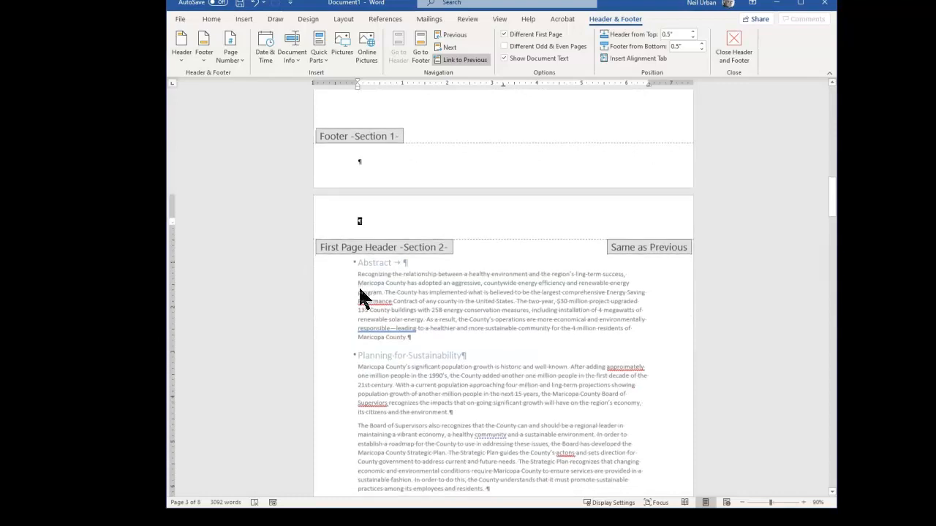
left_click(359, 290)
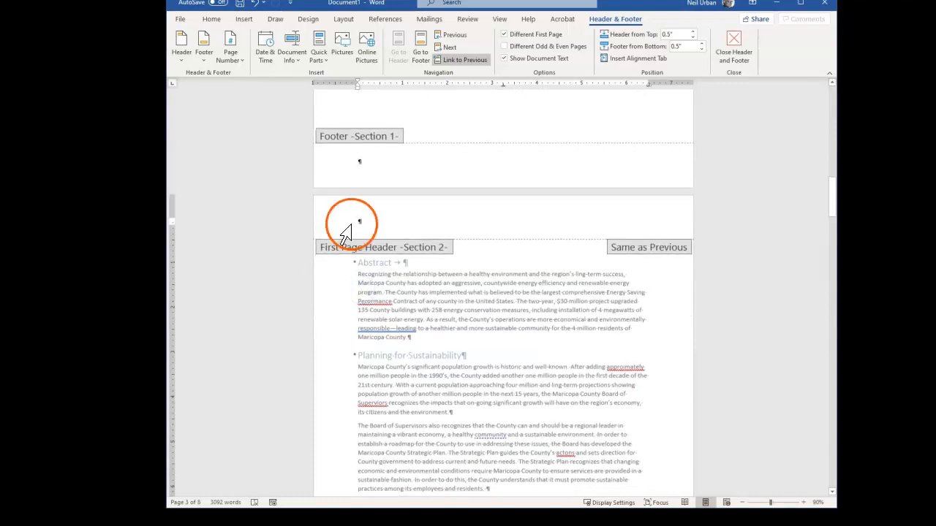
left_click(377, 219)
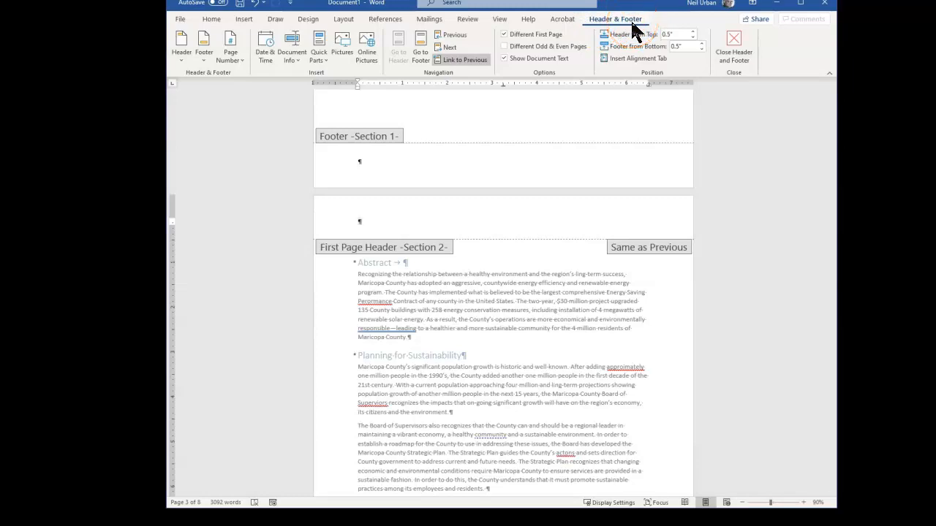
left_click(504, 35)
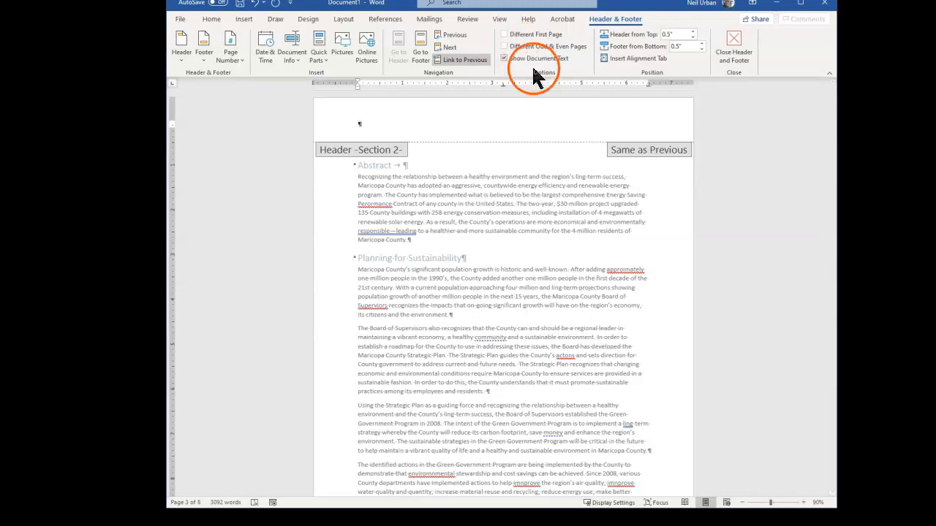
- Unlink the Section 2 header from the previous section and place the cursor in its empty paragraph
left_click(457, 61)
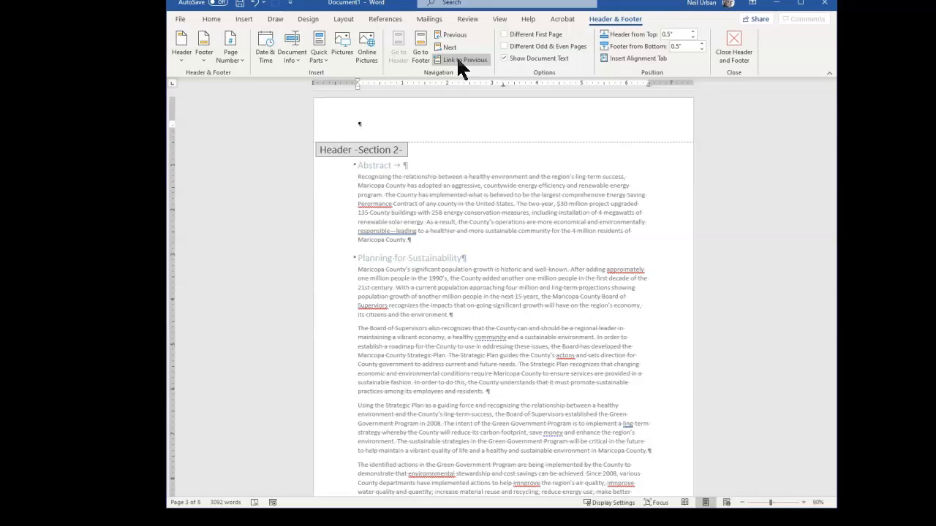
left_click(361, 123)
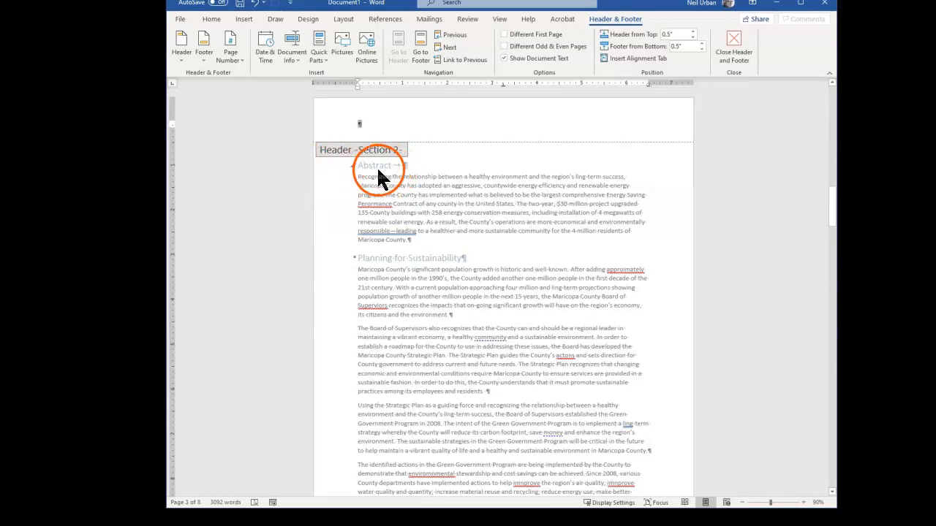
left_click(359, 124)
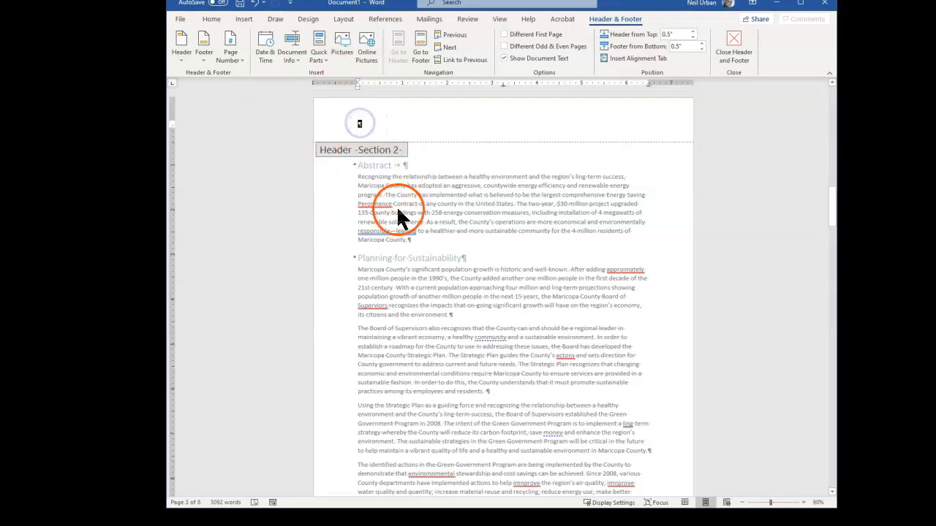
left_click(371, 130)
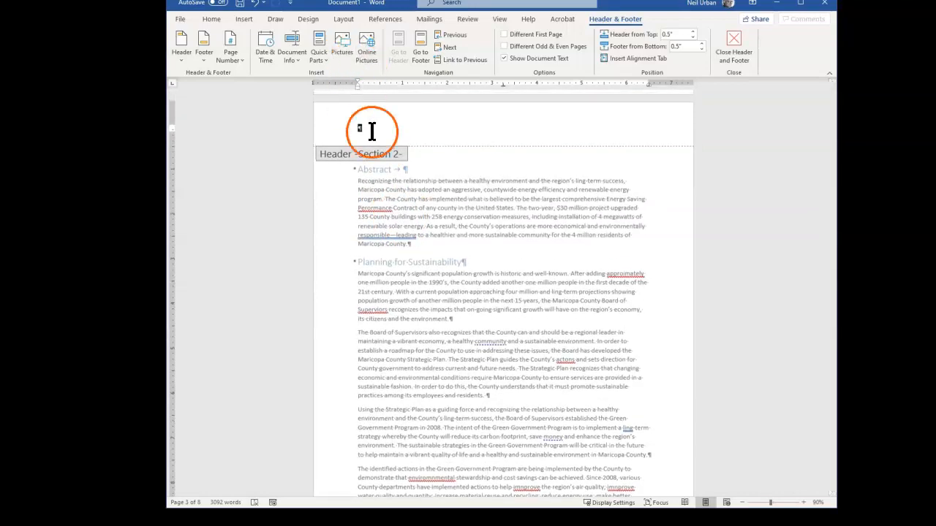
- Examine the header and footer areas across the Section 2 pages, from the Abstract page to the Implementing Sustainability page
scroll(413, 257, "down", 3)
scroll(414, 257, "down", 6)
left_click(392, 310)
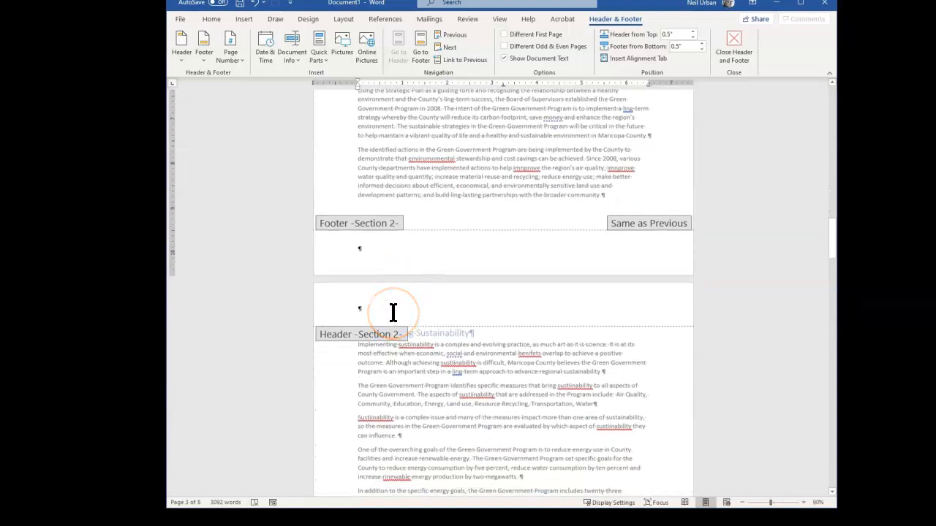
left_click(389, 292)
scroll(393, 301, "up", 3)
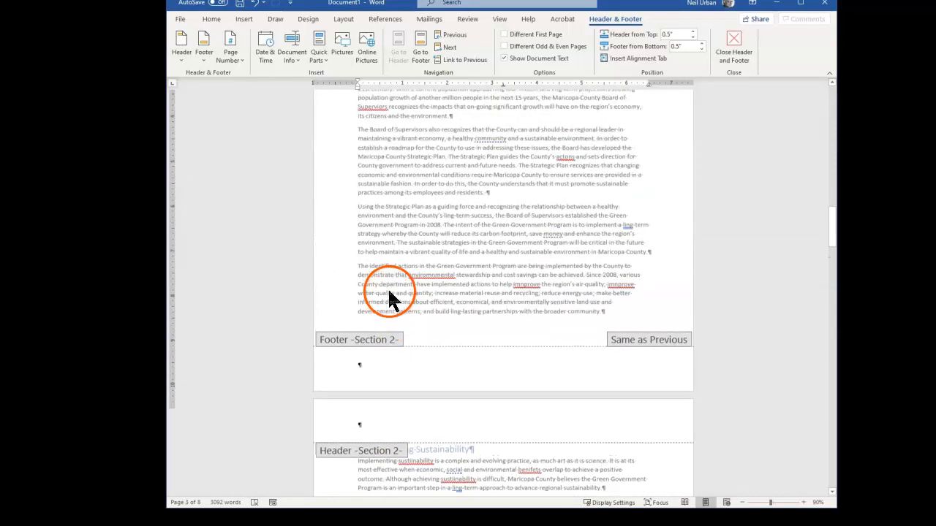
scroll(390, 296, "up", 7)
left_click(378, 266)
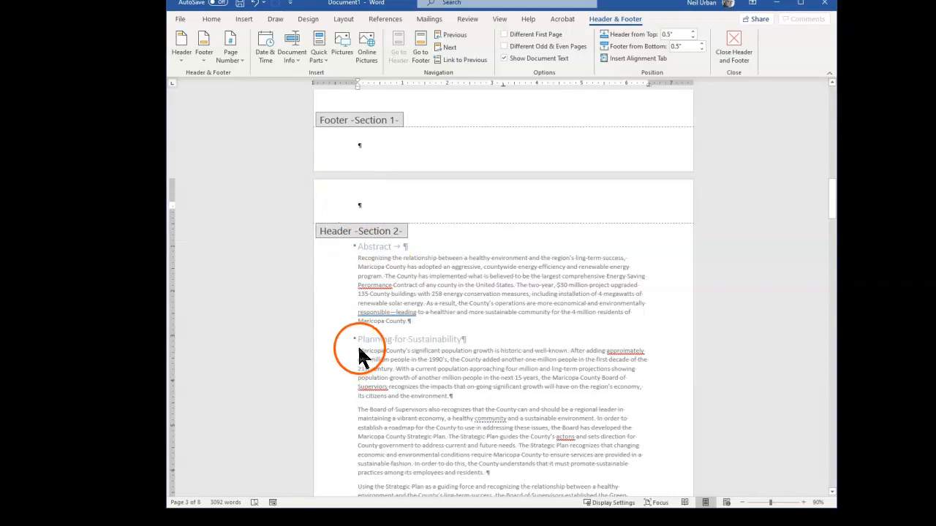
scroll(360, 347, "down", 1)
scroll(360, 355, "down", 15)
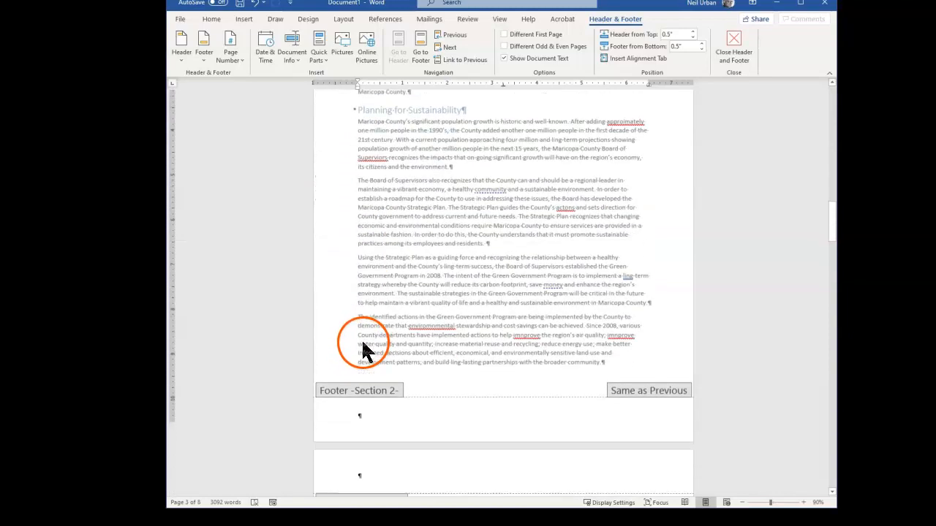
scroll(361, 338, "down", 3)
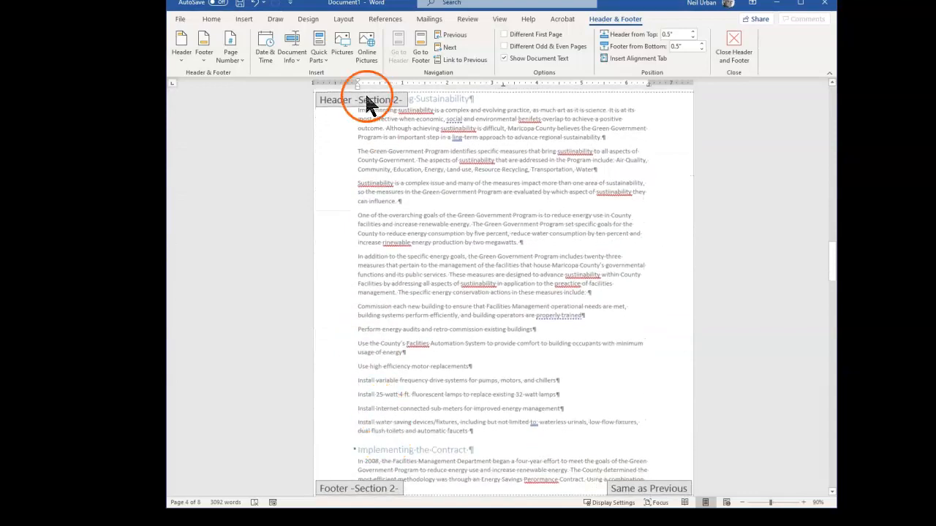
scroll(378, 215, "up", 10)
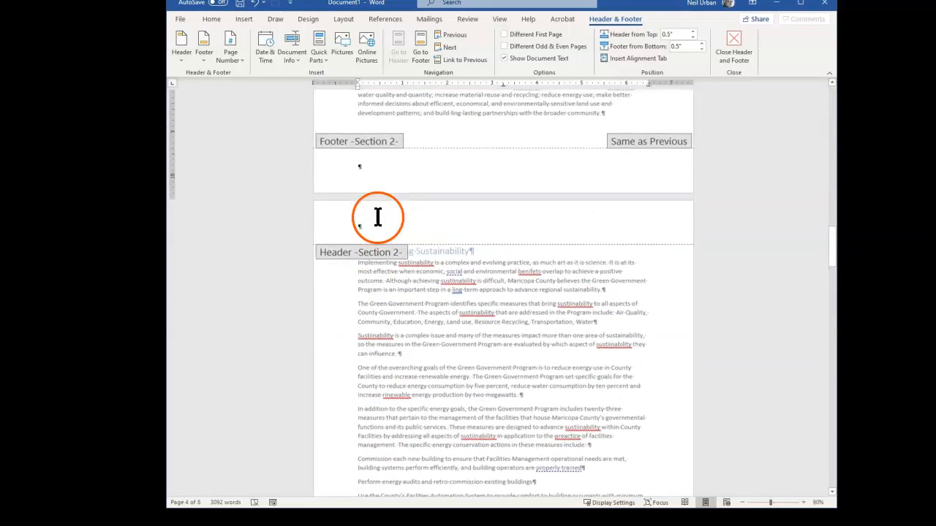
scroll(376, 220, "up", 4)
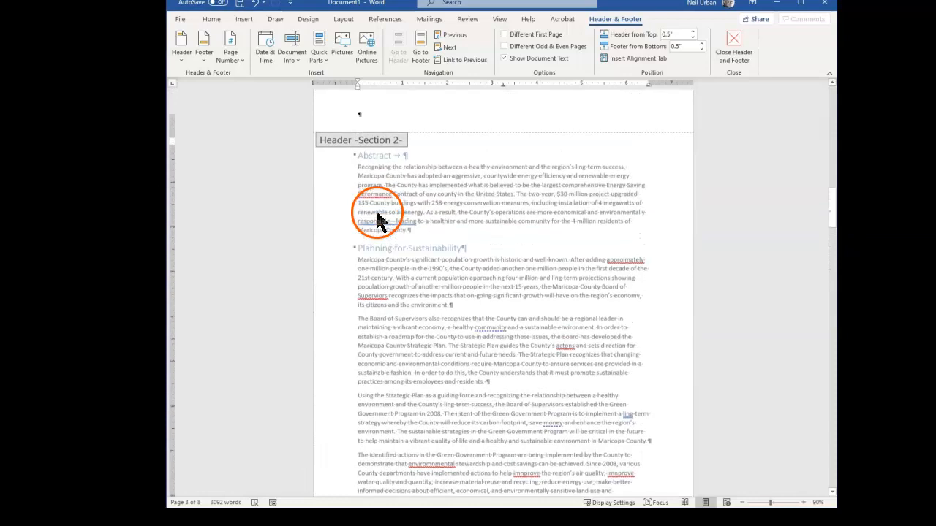
- Insert a StyleRef field based on the Heading 1 style into the Section 2 header
left_click(358, 175)
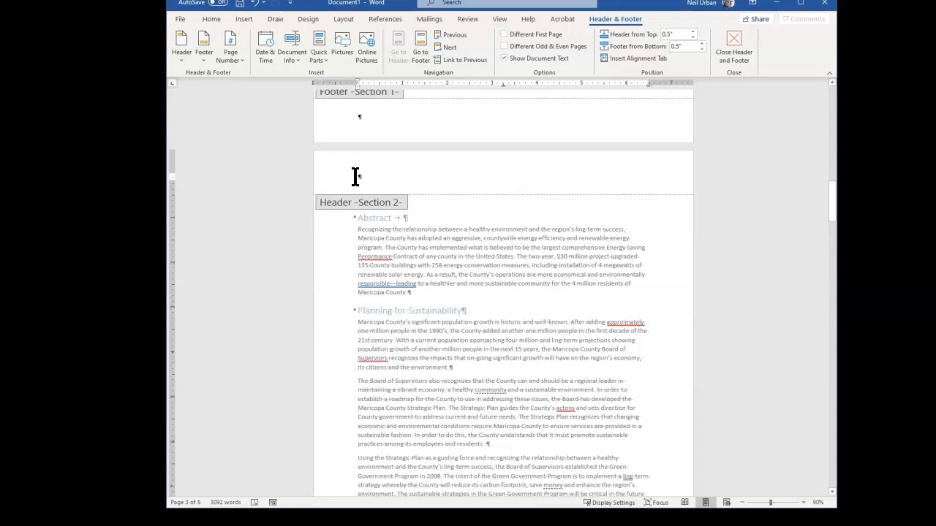
left_click(322, 66)
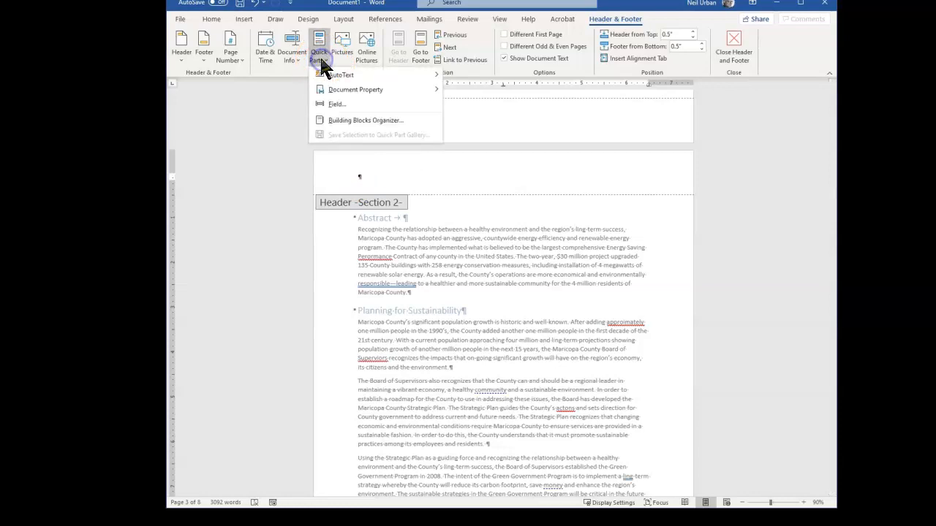
left_click(340, 106)
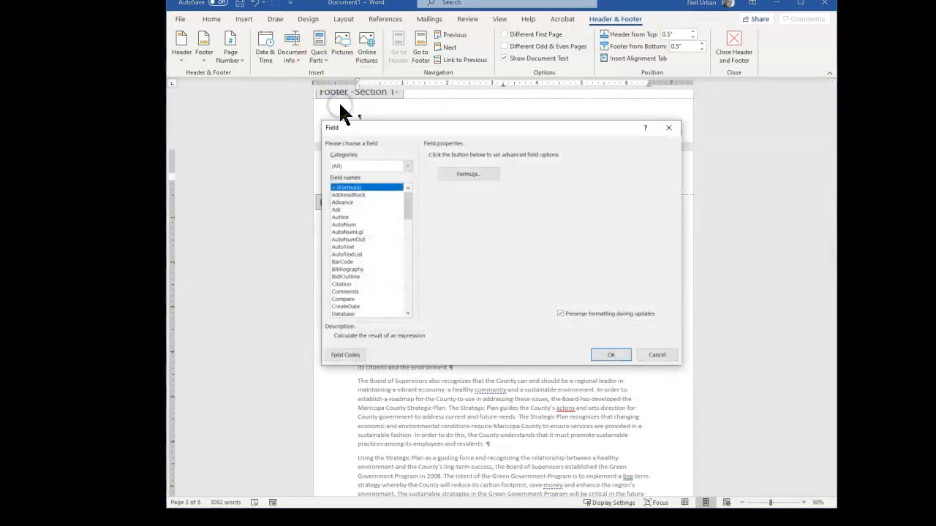
left_click(350, 197)
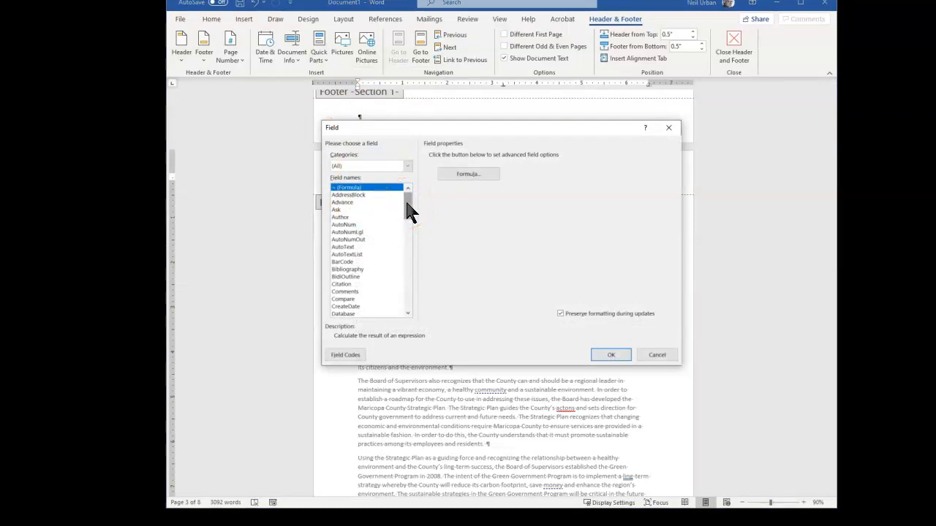
left_click_drag(406, 203, 416, 286)
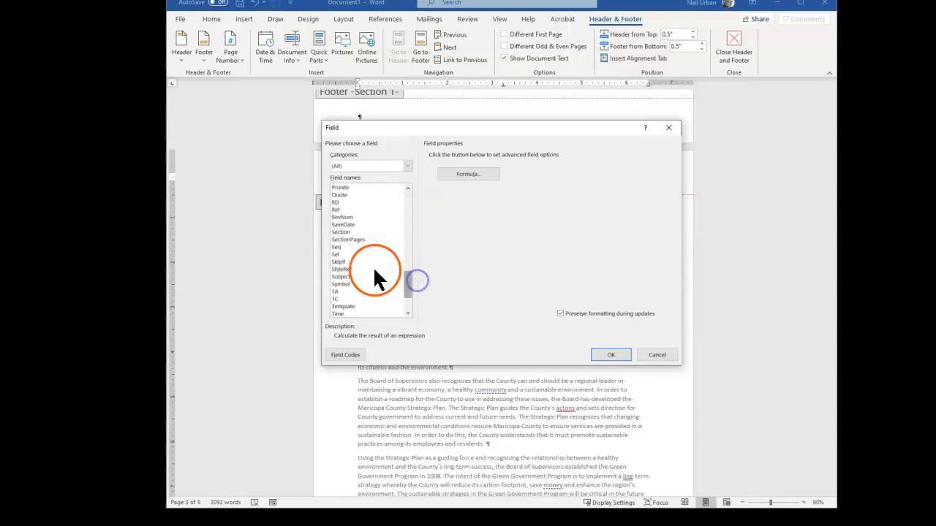
left_click(344, 269)
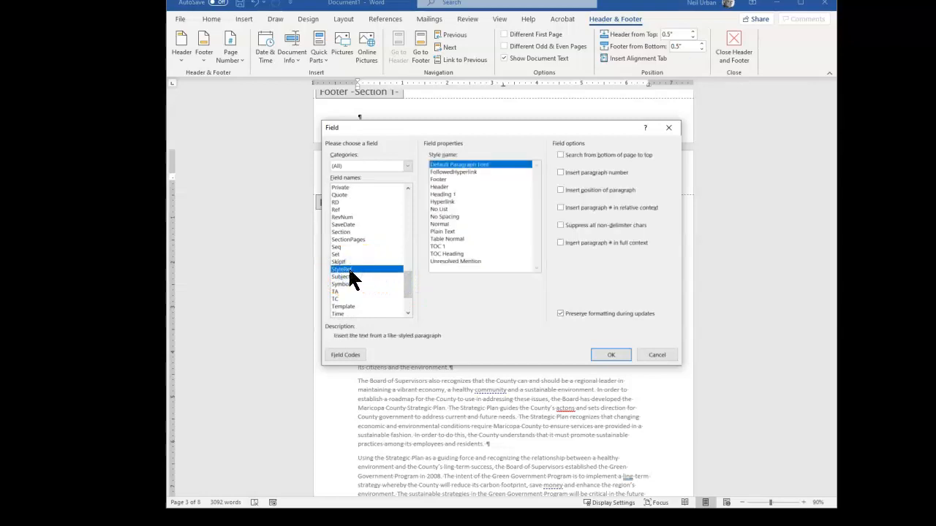
left_click(439, 195)
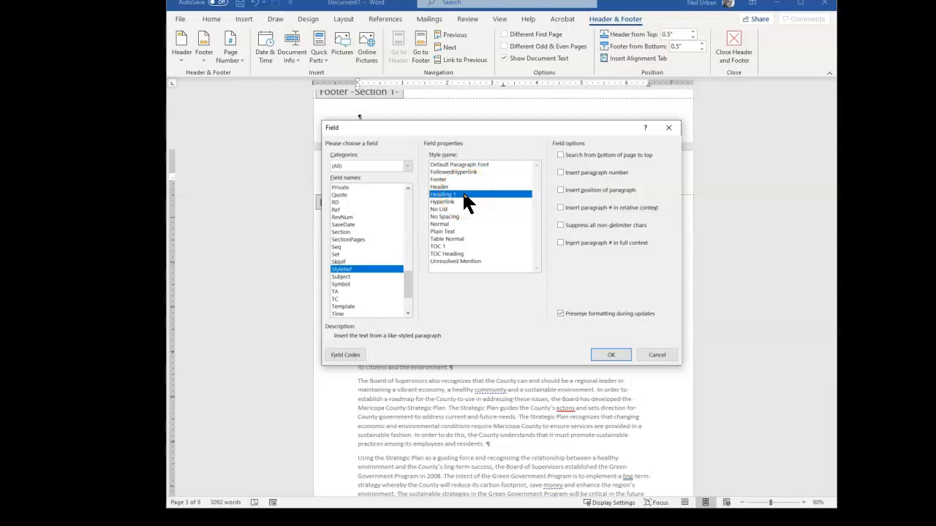
left_click(613, 356)
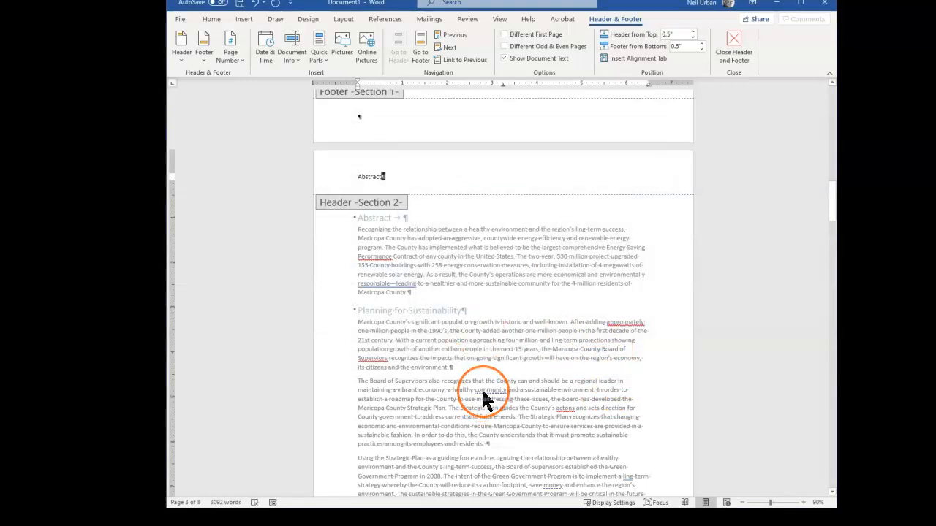
- Check the heading text in the Section 2 page headers, and insert a tab after the StyleRef field on the Abstract page
scroll(482, 387, "down", 5)
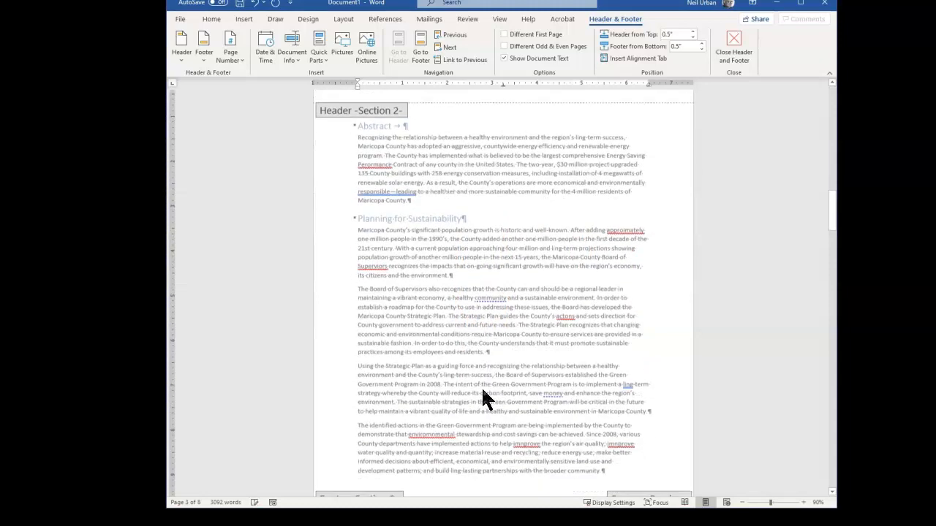
scroll(482, 391, "down", 3)
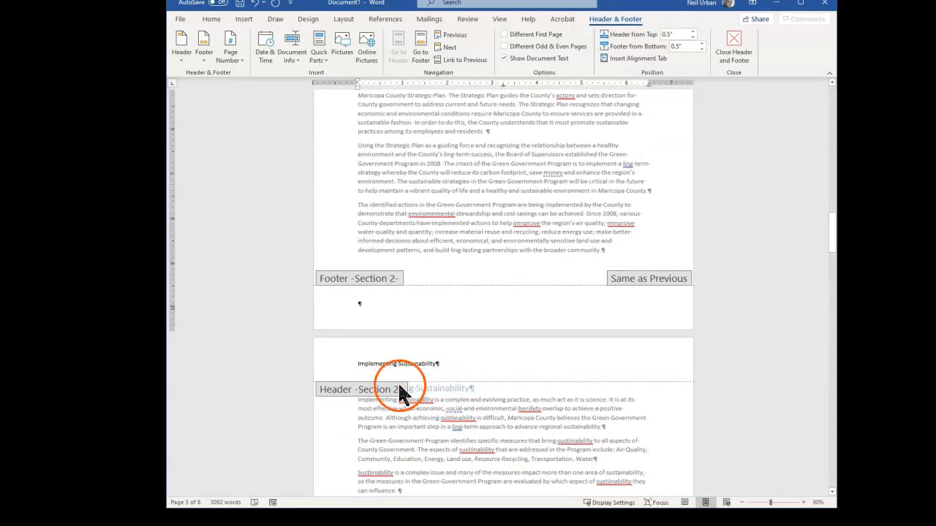
scroll(402, 387, "down", 8)
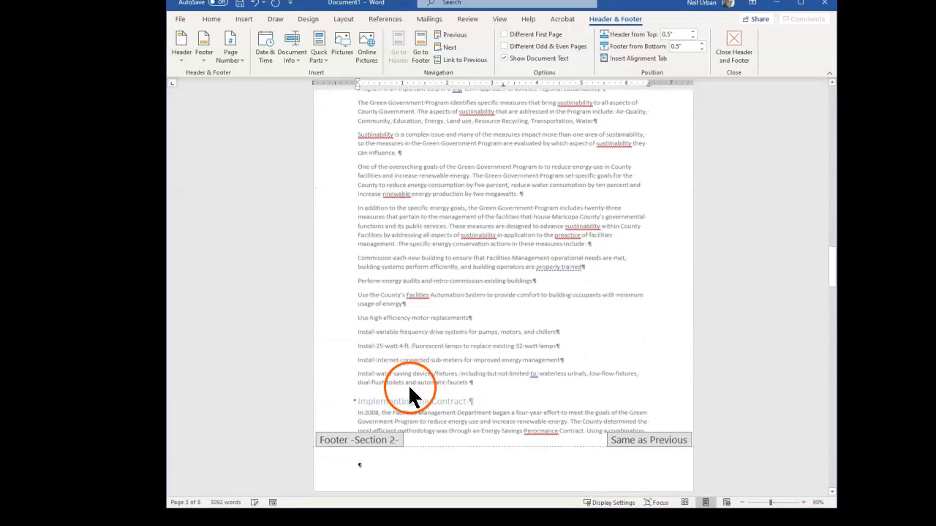
scroll(413, 384, "up", 20)
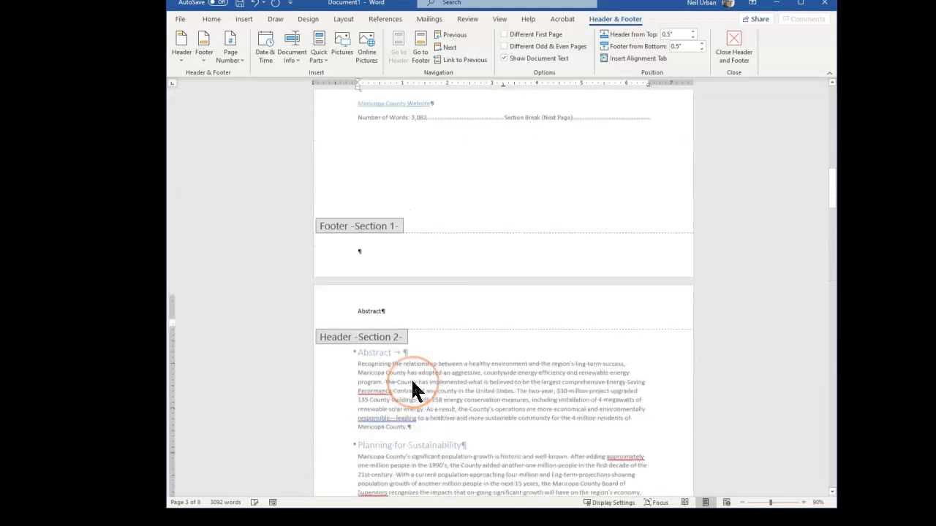
scroll(414, 388, "up", 1)
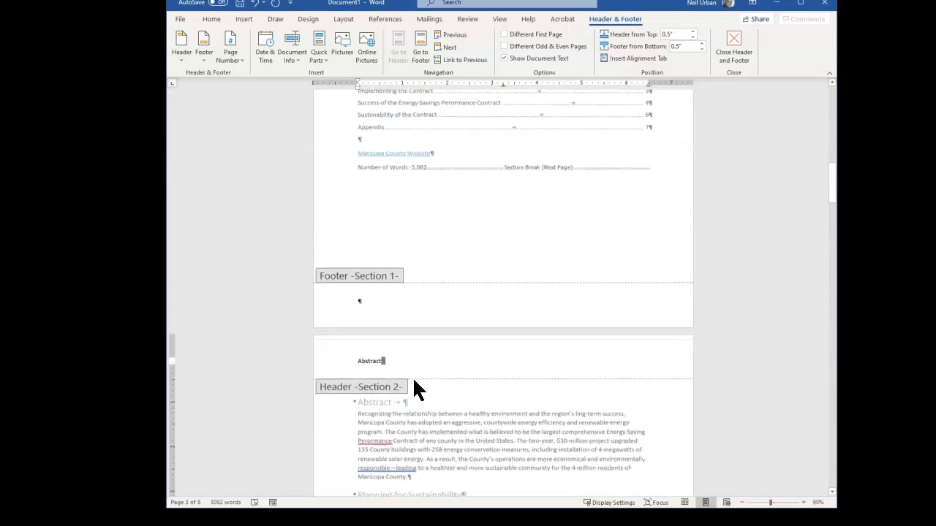
left_click(386, 361)
left_click(382, 360)
double_click(384, 363)
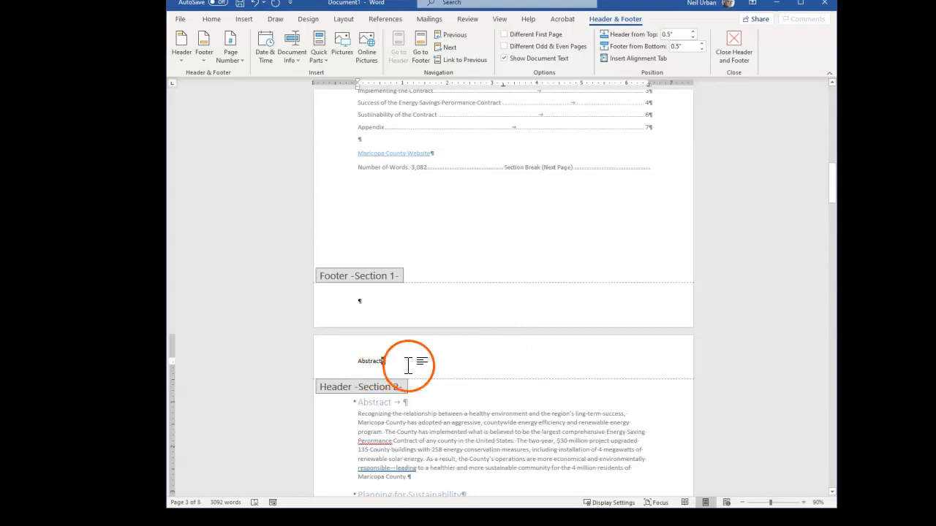
key("Tab")
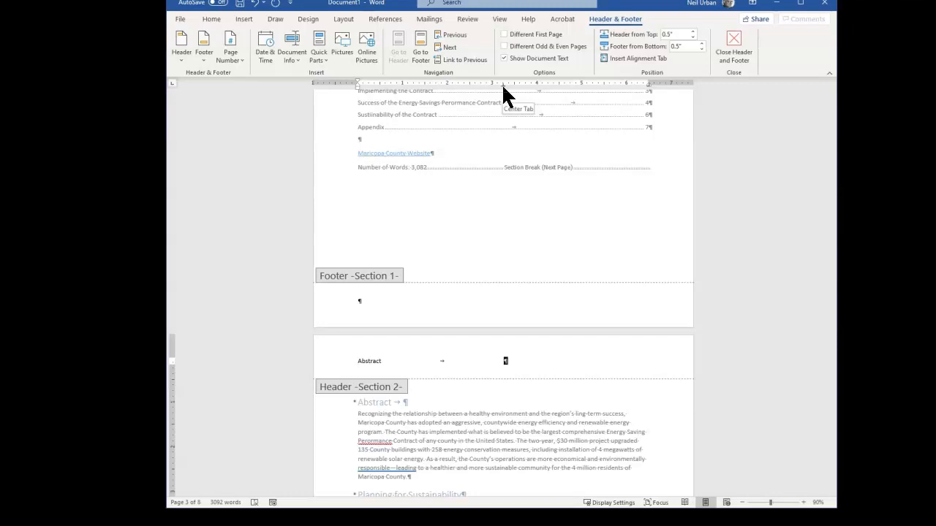
- Hide the document ruler
left_click(499, 22)
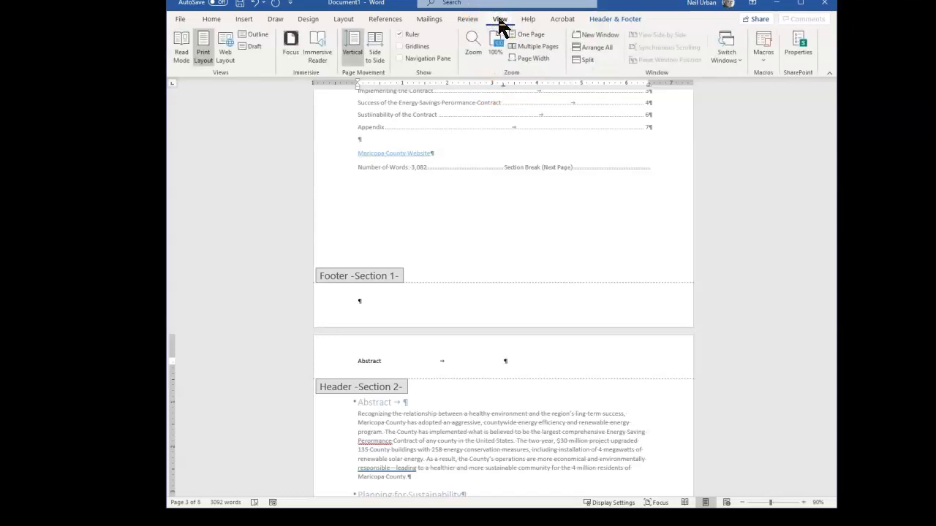
left_click(399, 34)
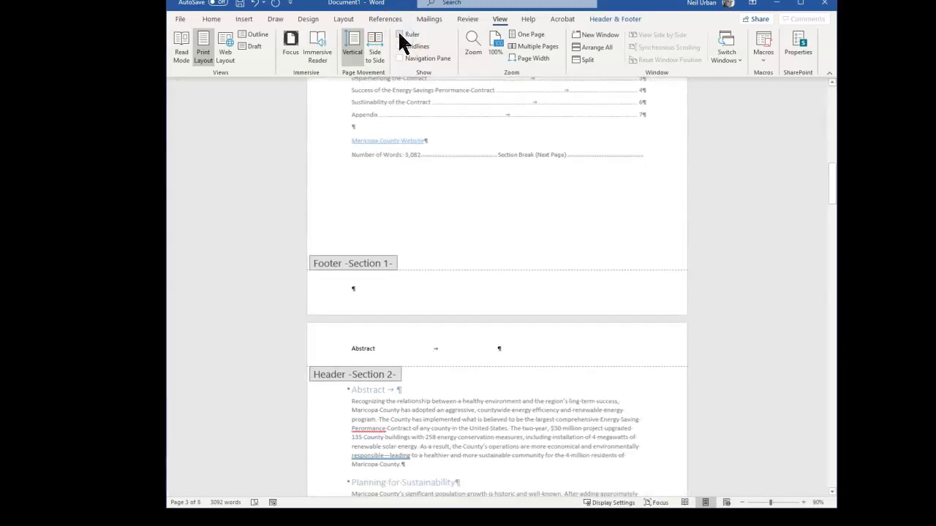
- Show the document ruler and add the text "Page" at the centre tab stop of the Section 2 header
left_click(399, 35)
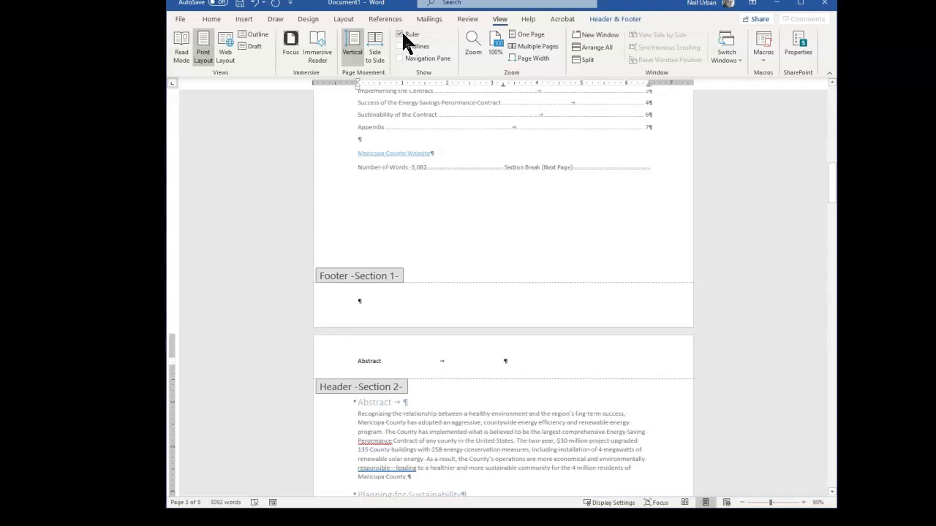
left_click(505, 360)
type("Page")
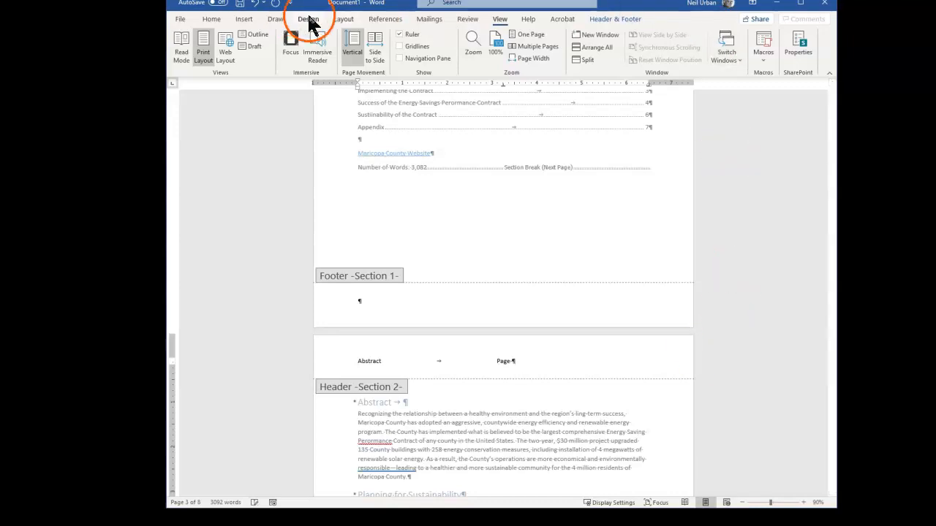
- Insert a Page field after the word "Page" in the Section 2 header
left_click(628, 20)
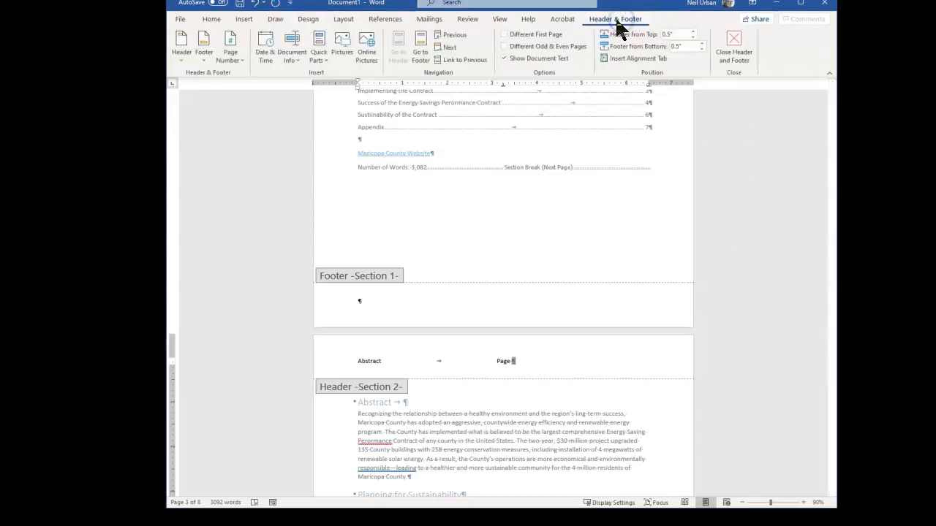
left_click(299, 55)
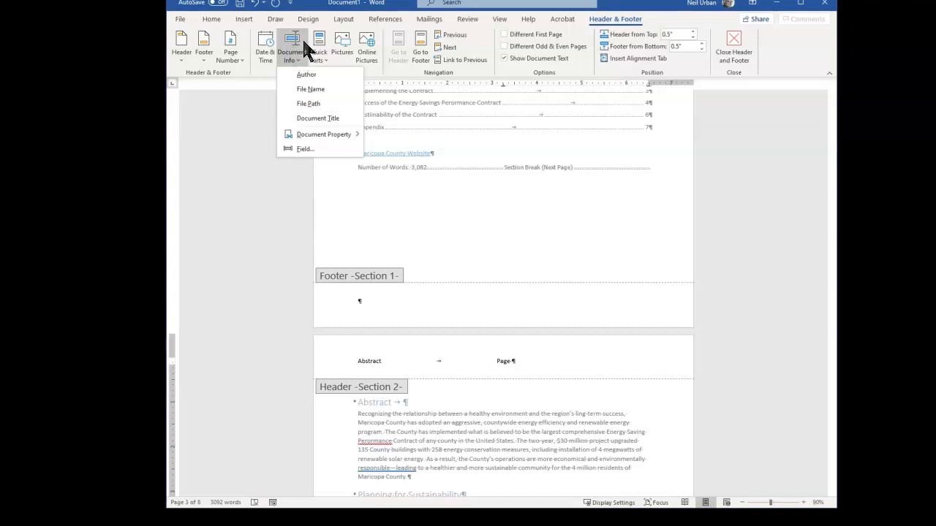
left_click(305, 148)
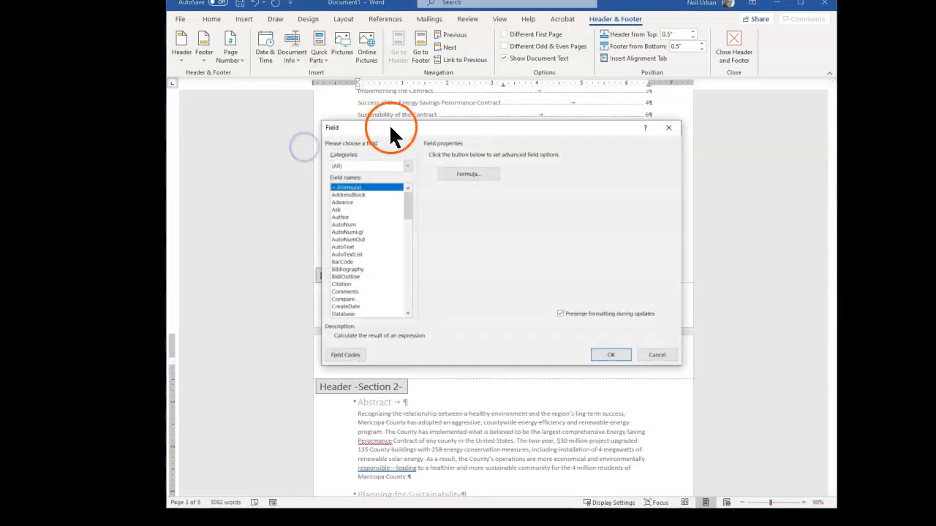
left_click_drag(407, 212, 403, 263)
left_click(343, 261)
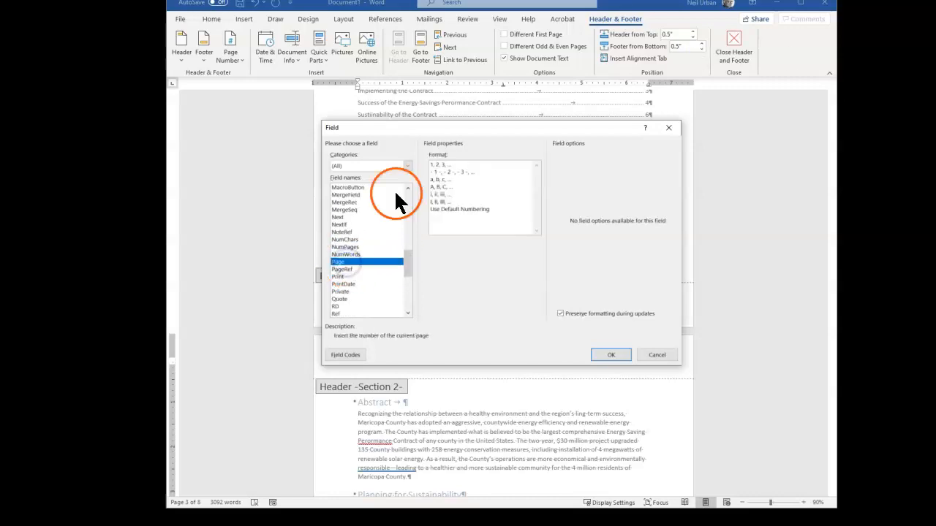
left_click(613, 355)
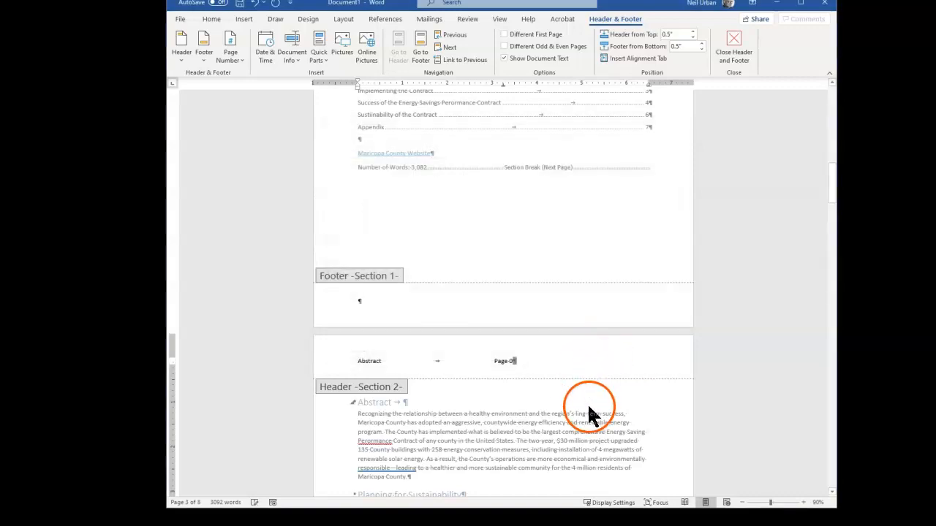
- Format the header's page number so that Section 2 page numbering starts at 1
scroll(596, 370, "down", 1)
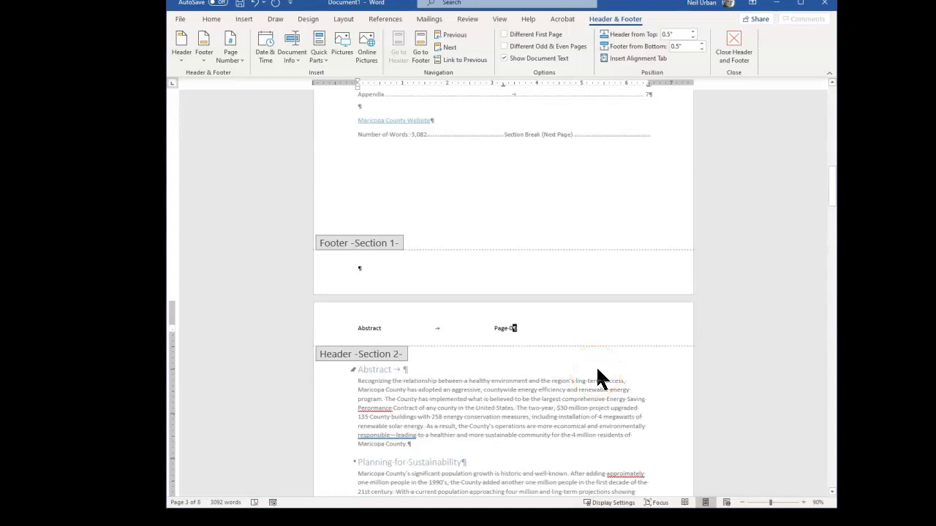
scroll(596, 368, "down", 1)
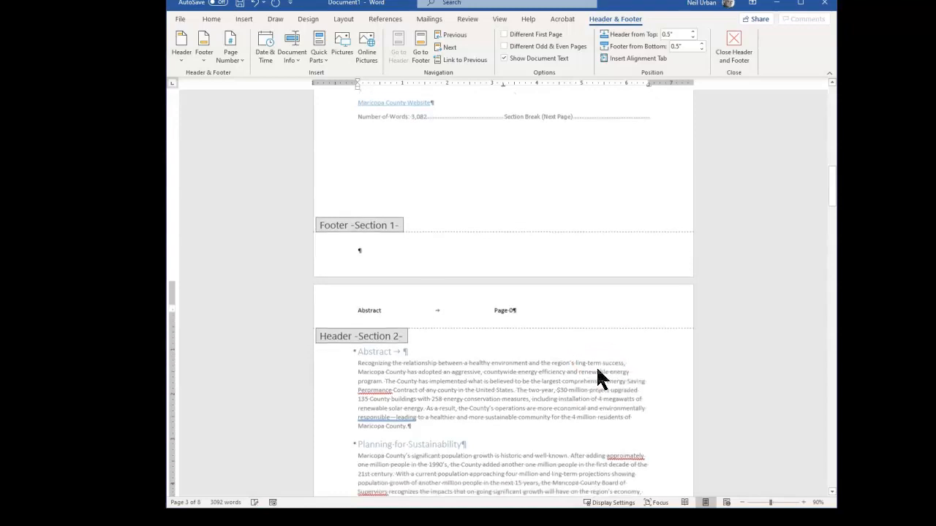
double_click(511, 299)
double_click(510, 300)
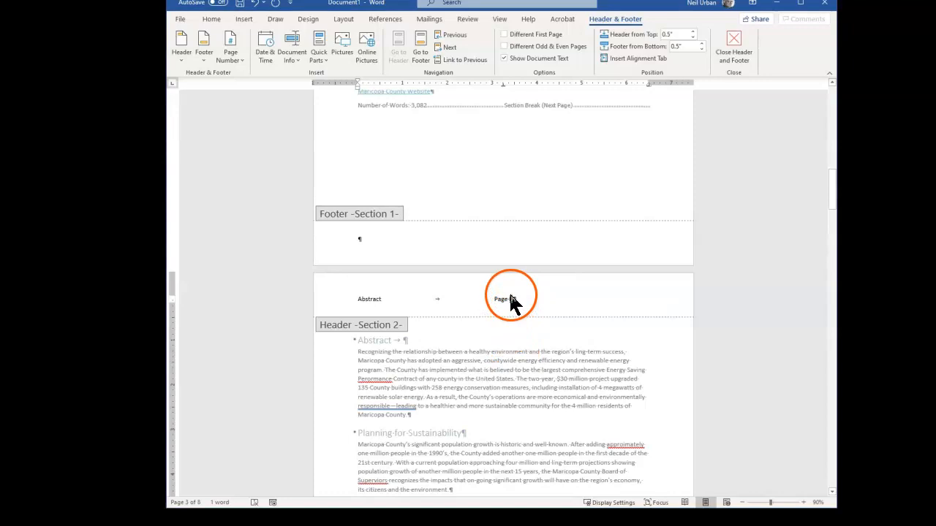
right_click(512, 300)
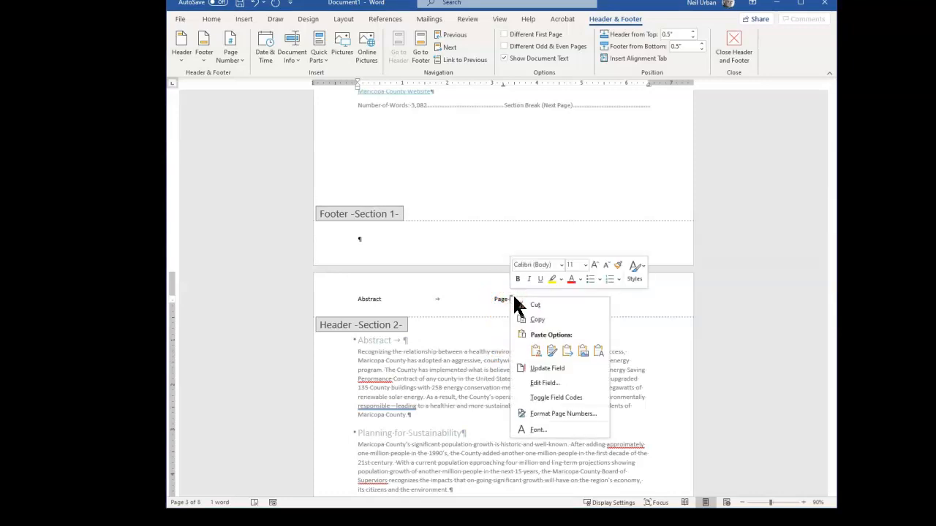
left_click(557, 414)
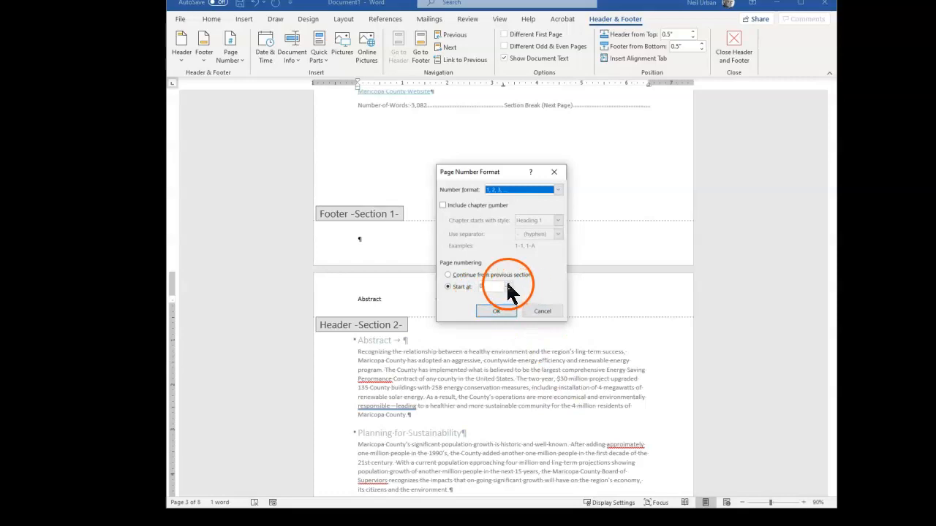
left_click(508, 284)
left_click(496, 311)
- Add the text "of" and a NumPages field after the page number in the Section 2 header
scroll(500, 410, "down", 5)
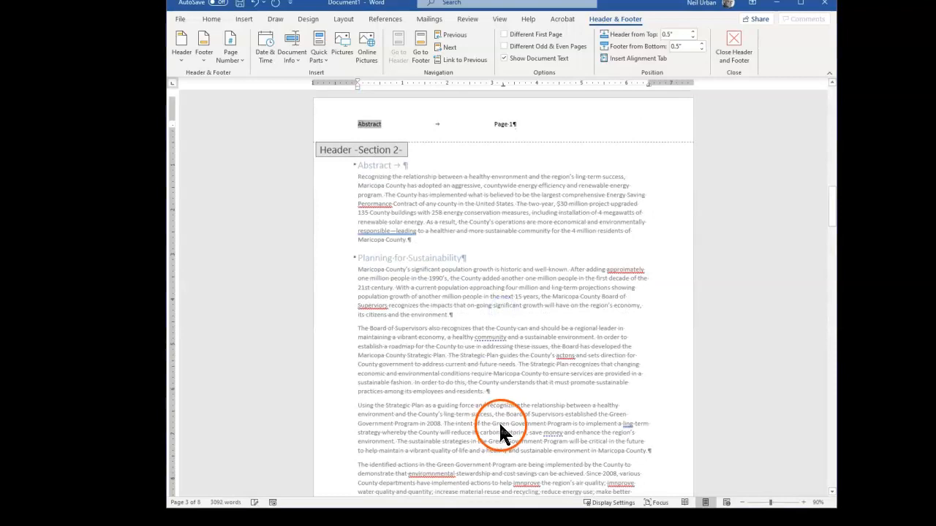
left_click(514, 124)
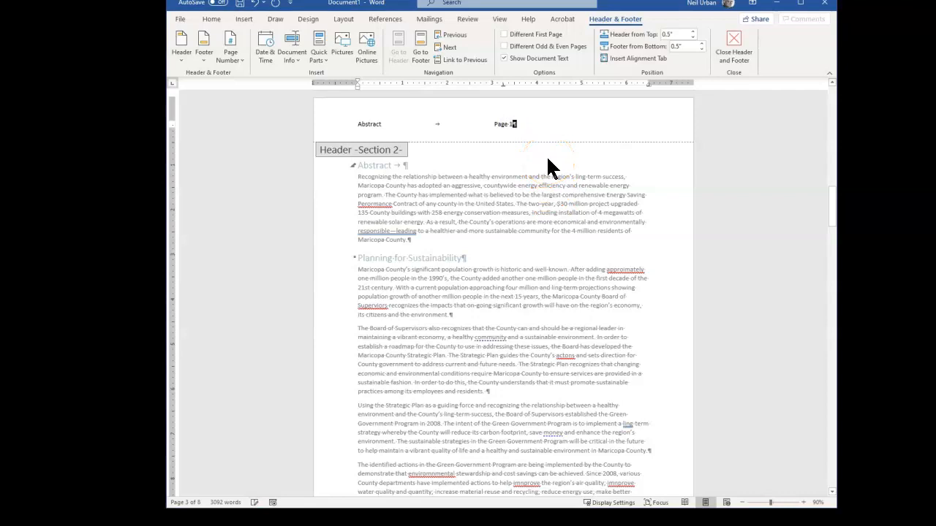
type("of")
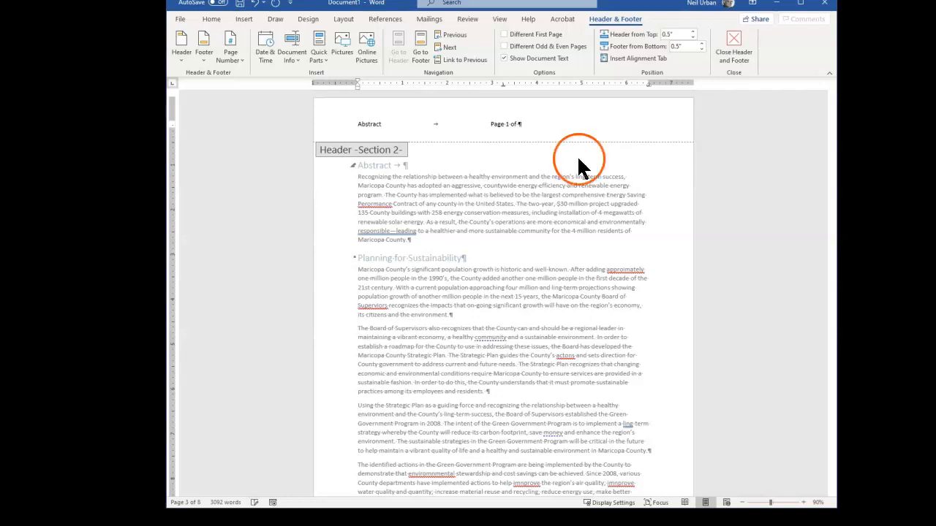
left_click(319, 51)
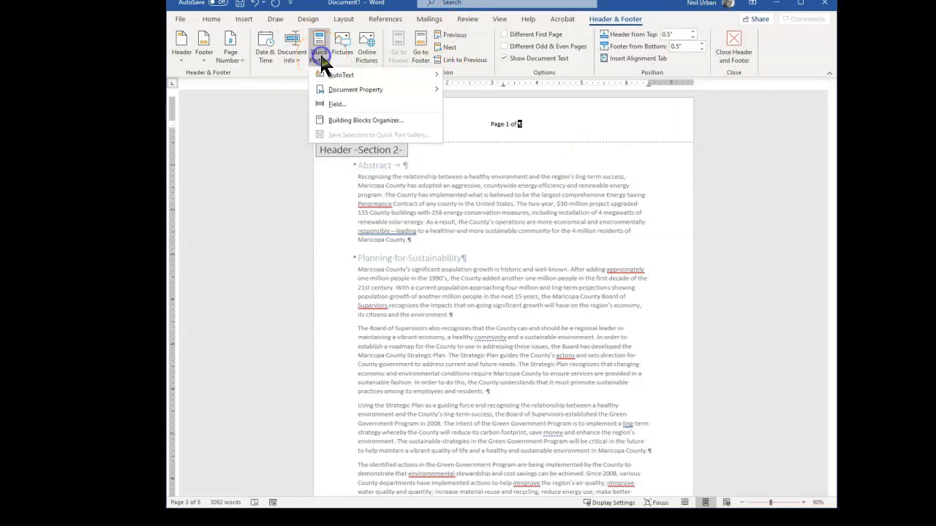
left_click(330, 104)
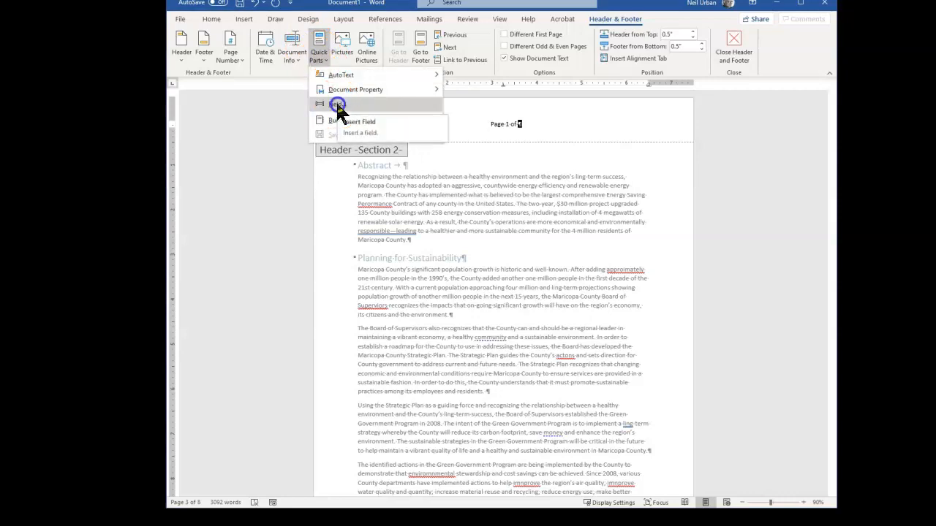
left_click(337, 104)
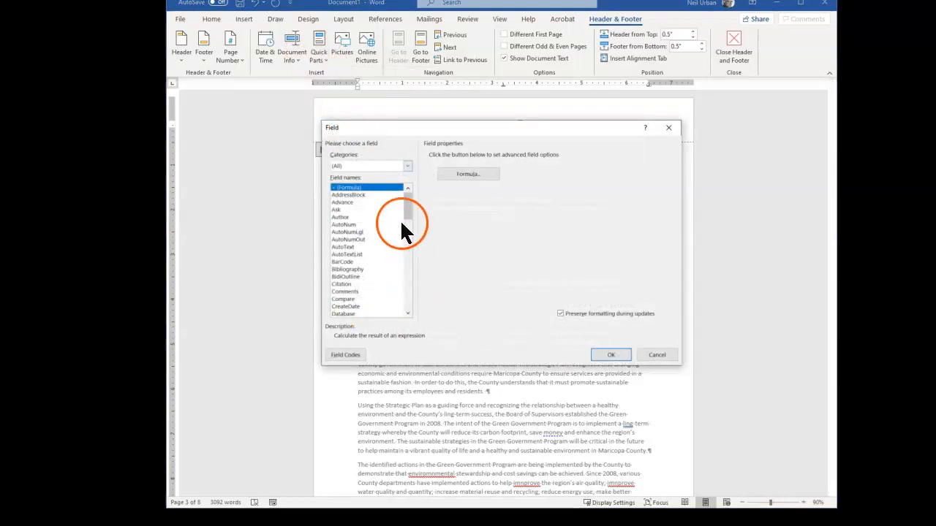
left_click_drag(407, 204, 410, 257)
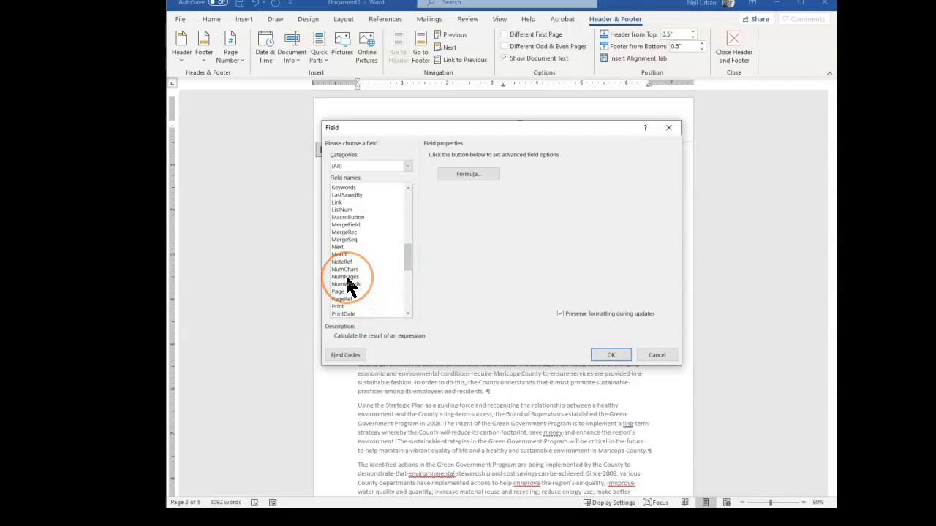
left_click(346, 278)
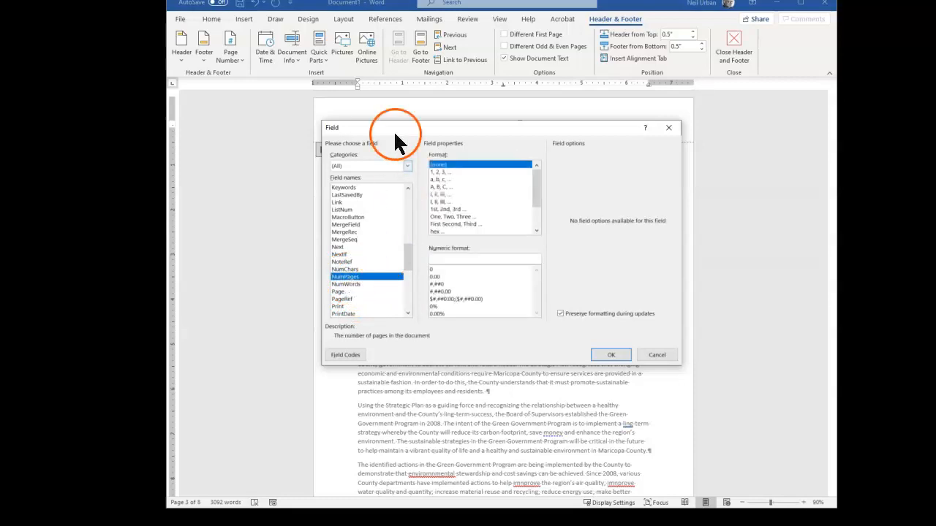
left_click(611, 355)
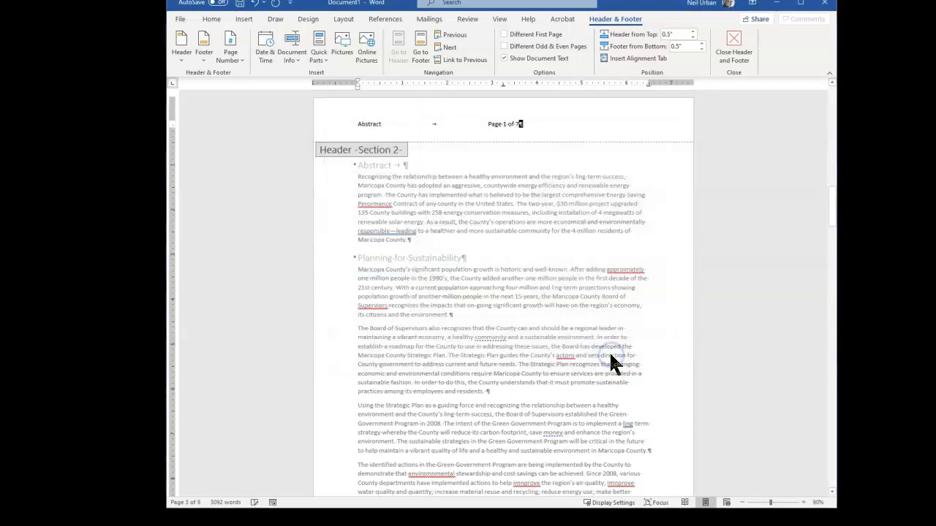
- Add a tab after the page numbering and insert the Logo.jpg picture from the CON 251 folder at the right tab stop
left_click(598, 344)
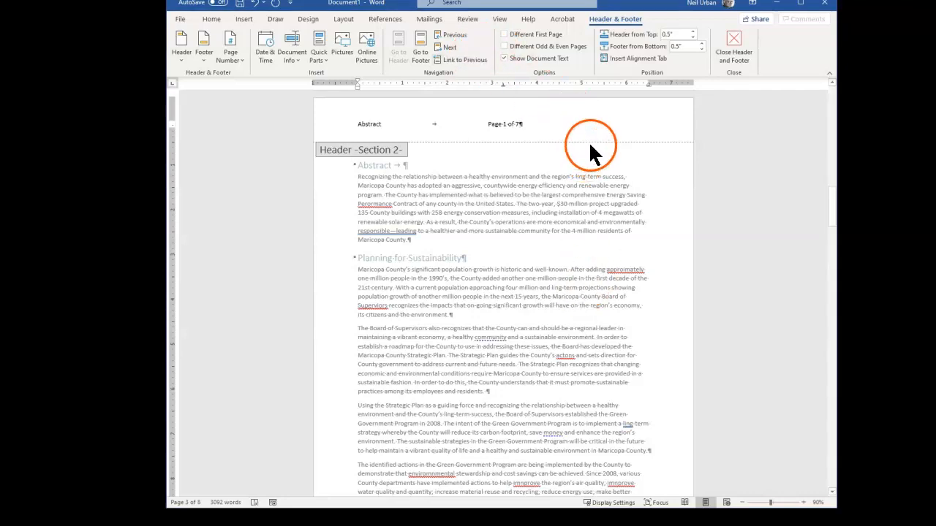
key("Tab")
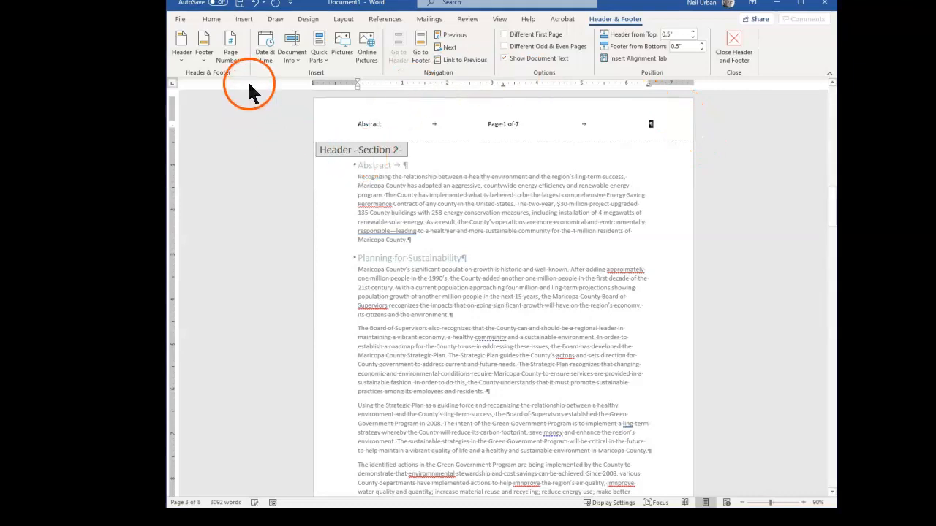
left_click(243, 22)
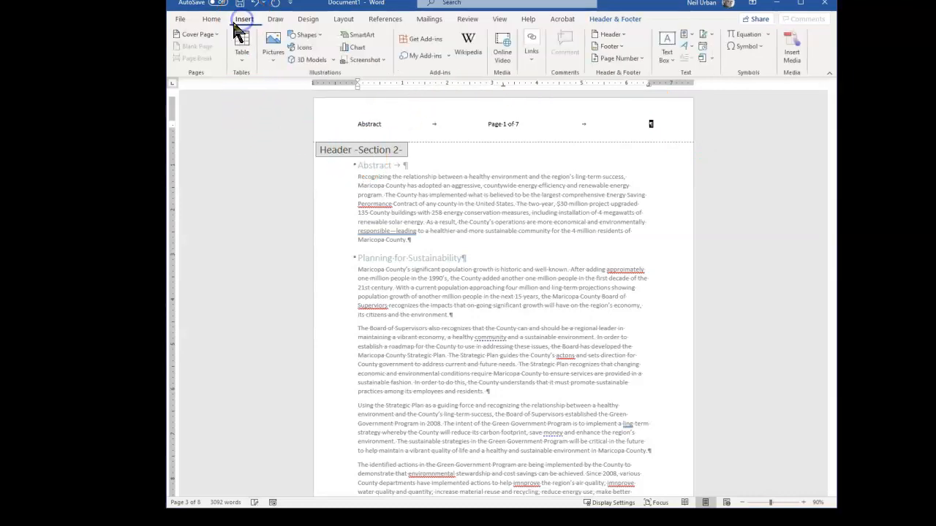
left_click(269, 60)
left_click(288, 92)
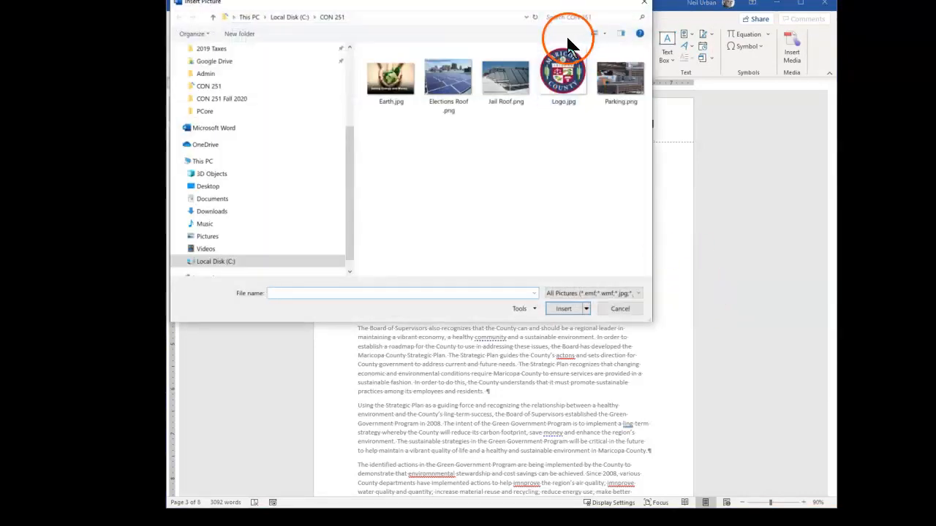
left_click(568, 77)
left_click(563, 309)
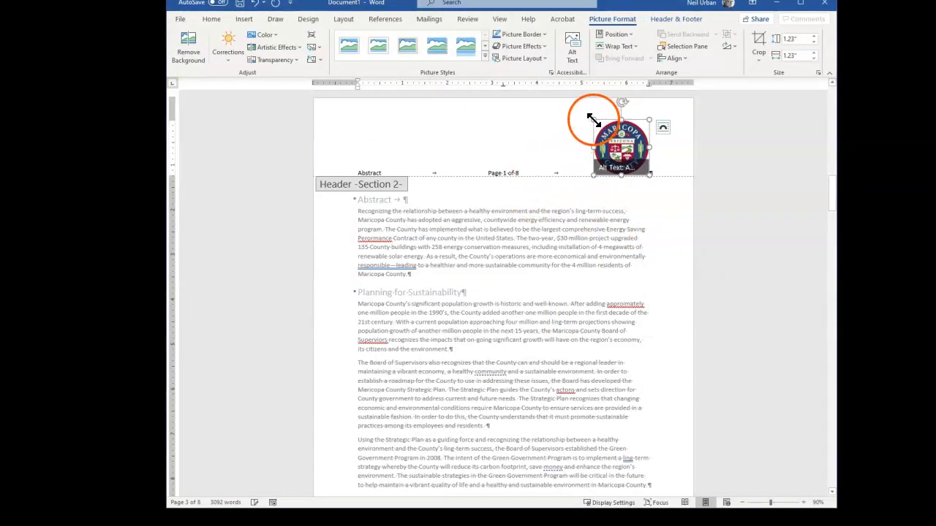
left_click_drag(593, 123, 636, 134)
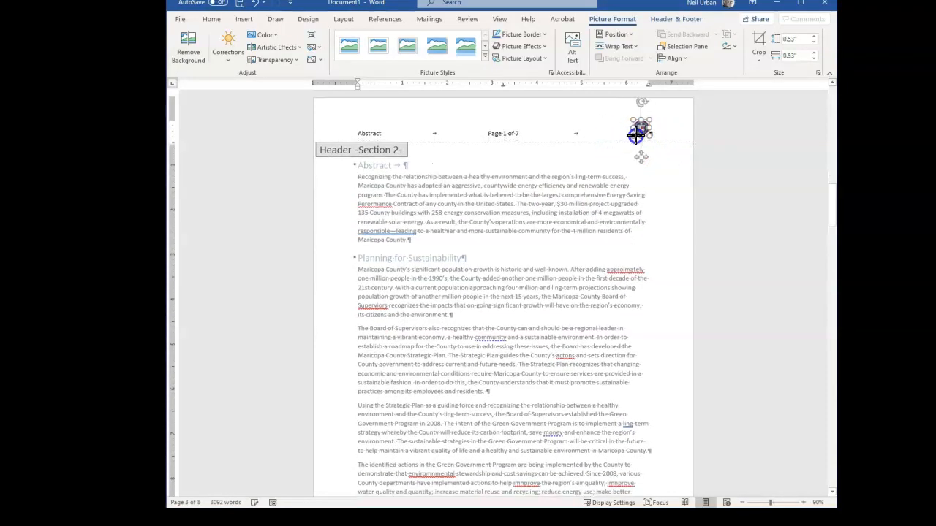
mouse_move(635, 136)
left_mouse_down()
mouse_move(599, 187)
mouse_move(623, 154)
mouse_move(596, 175)
mouse_move(610, 147)
mouse_move(629, 145)
left_mouse_up()
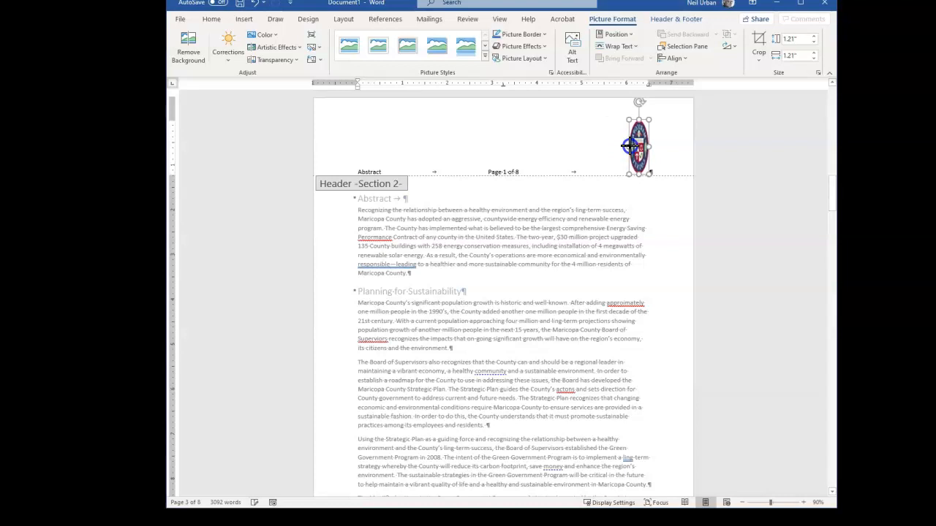
left_click_drag(629, 146, 607, 146)
key("ctrl+z")
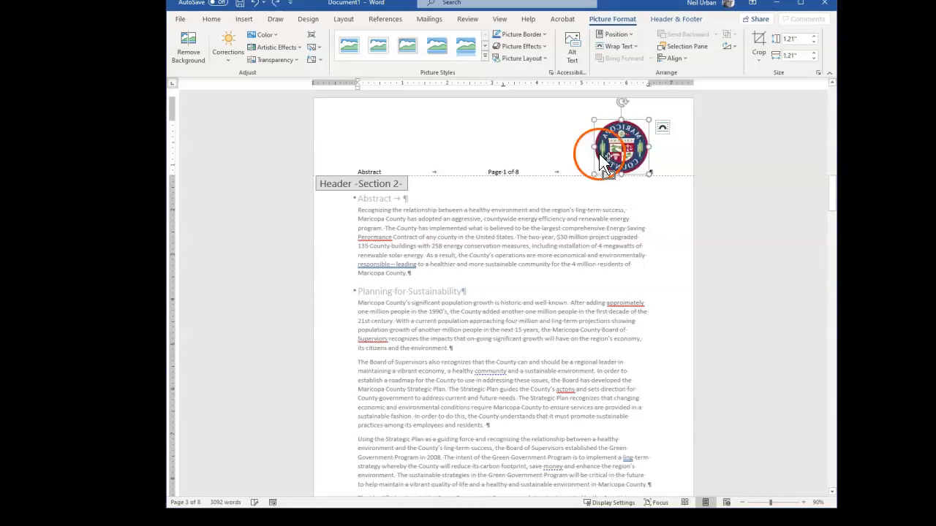
- Scale the header logo down proportionally to about 0.3 inches high and wide
left_click_drag(593, 173, 637, 134)
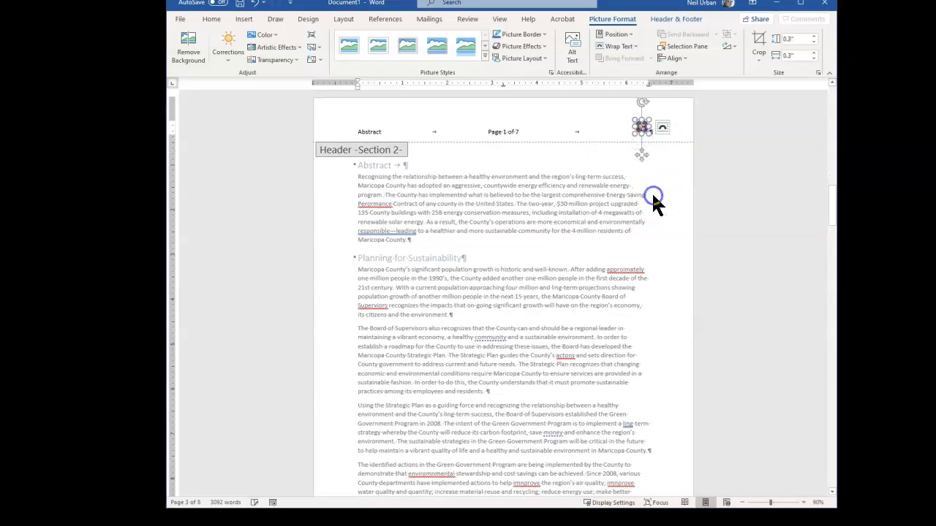
left_click(651, 120)
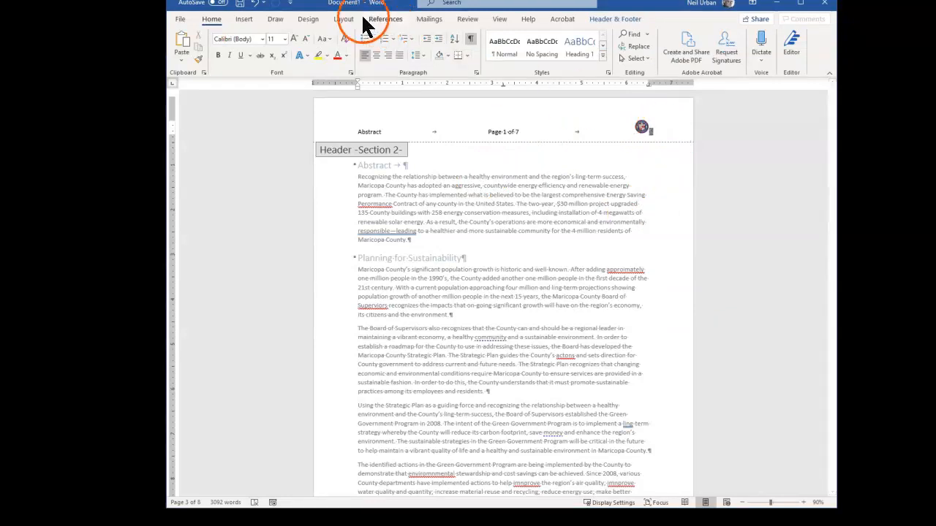
- Draw a horizontal line about 6.54 inches long beneath the Section 2 header content and give it a darker blue outline
left_click(247, 21)
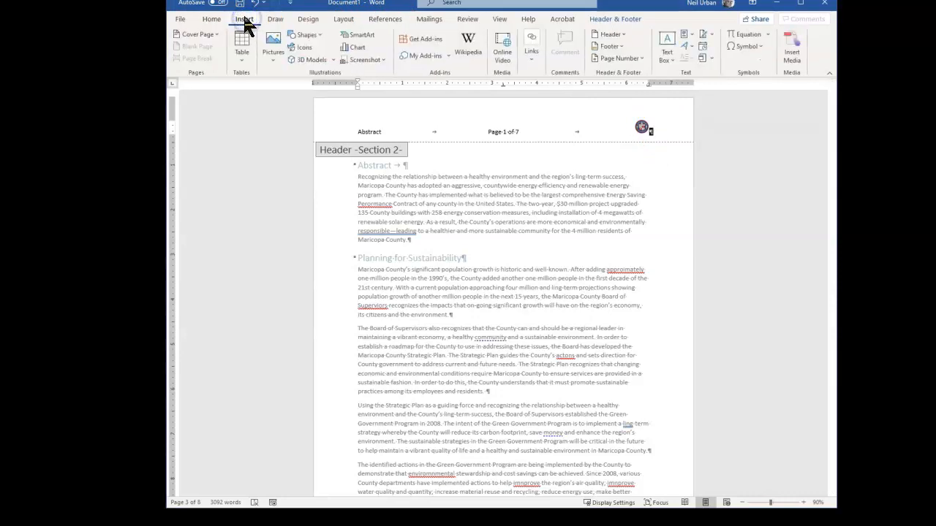
left_click(307, 35)
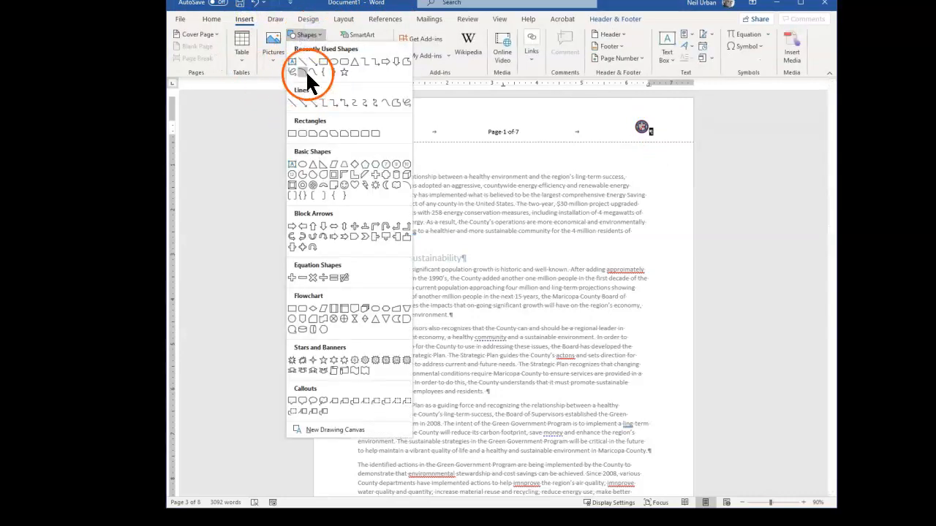
left_click(303, 63)
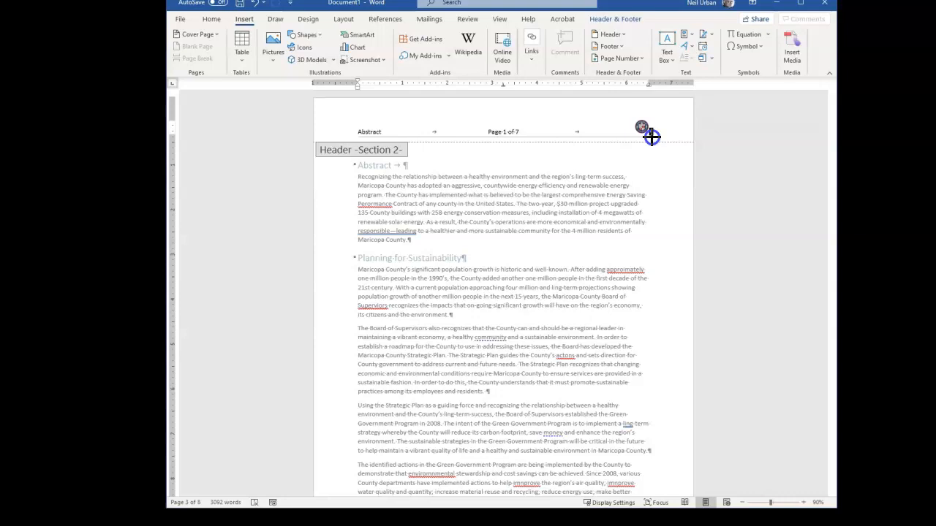
left_click_drag(651, 136, 358, 136)
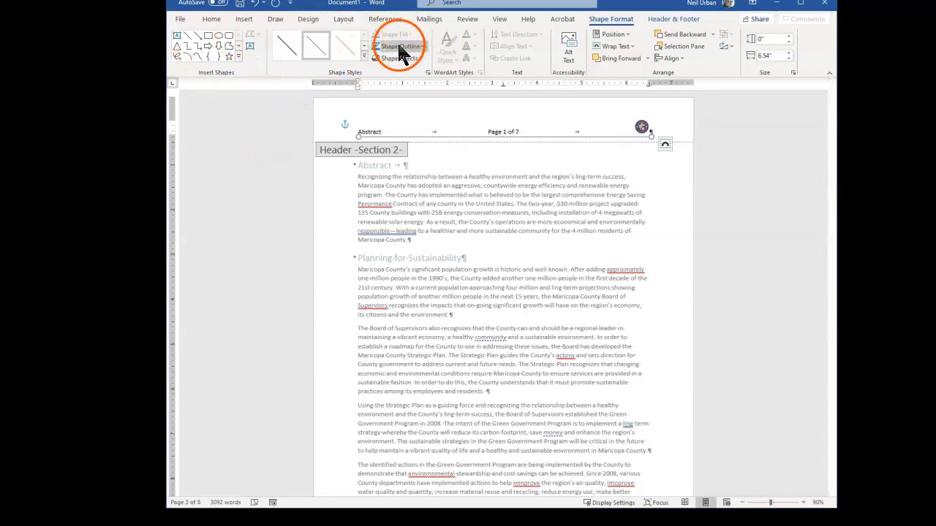
left_click(419, 46)
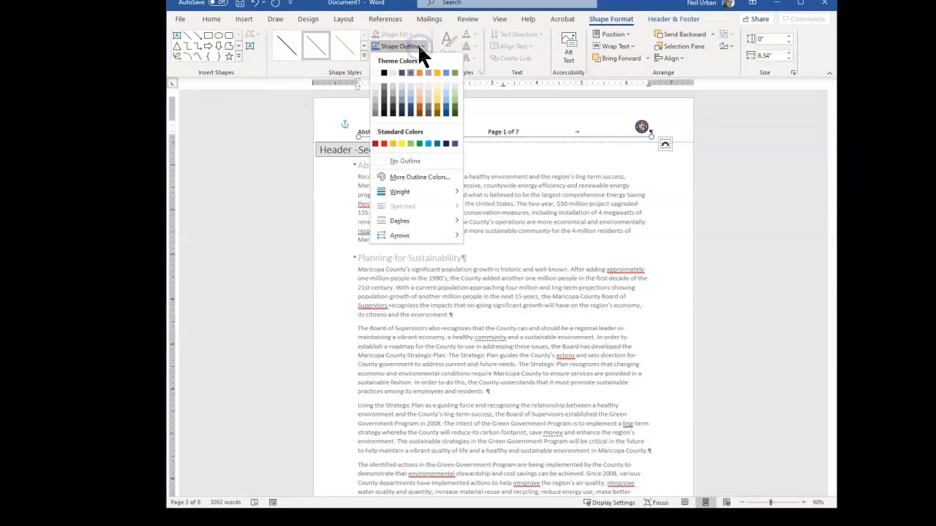
left_click(447, 109)
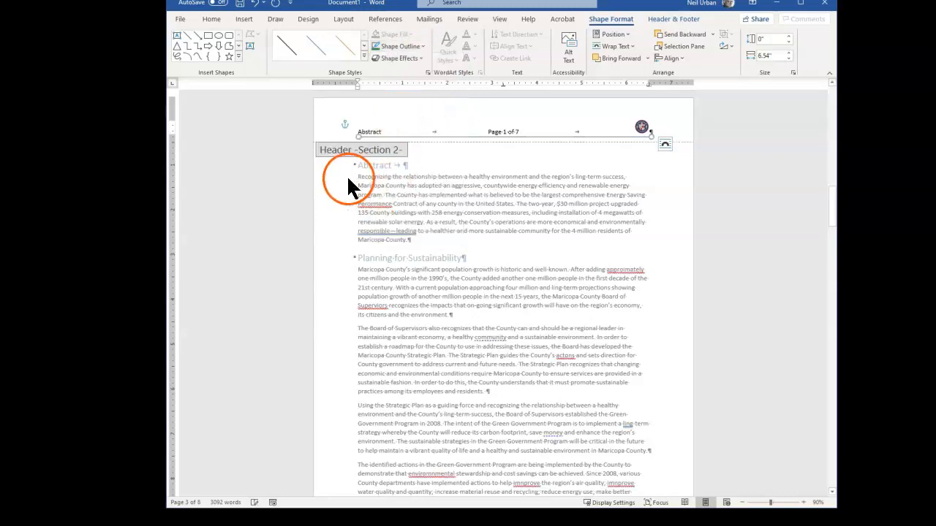
- Close header and footer editing and return to the document body
left_click(428, 156)
left_click(650, 185)
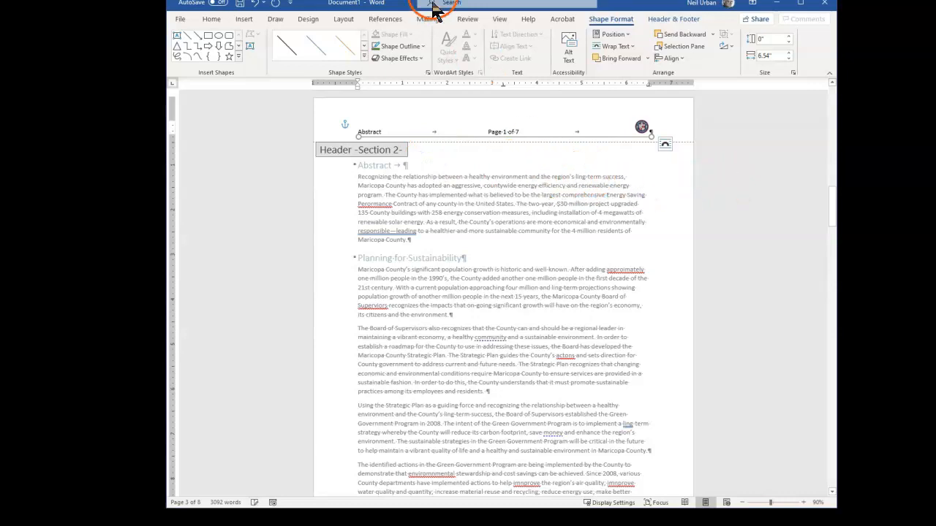
left_click(662, 19)
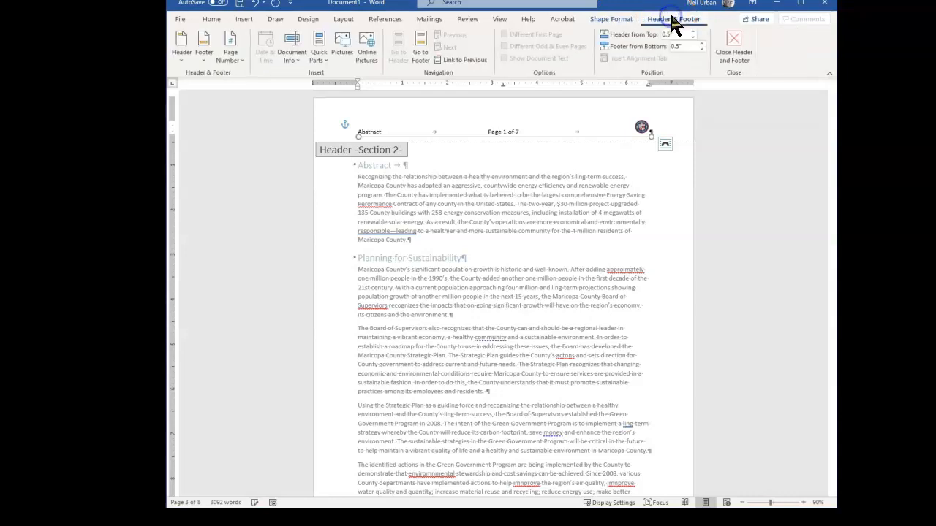
left_click(733, 46)
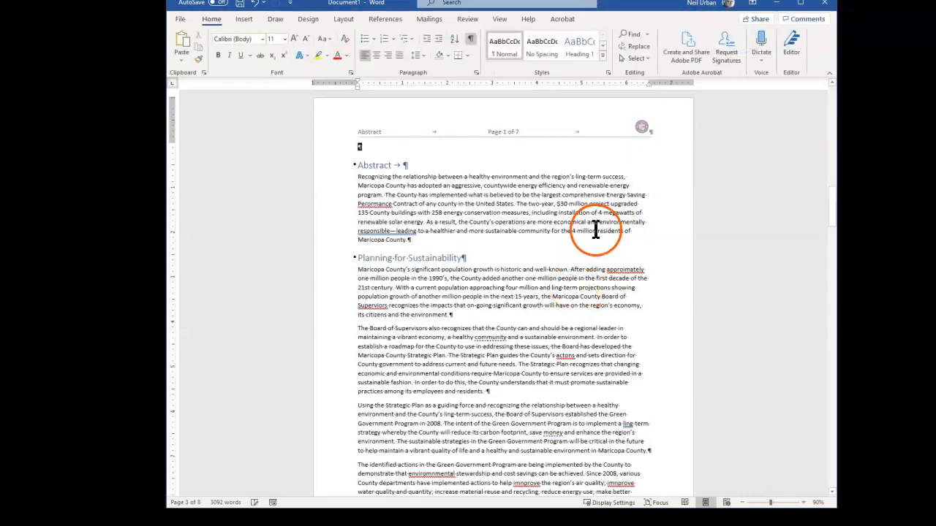